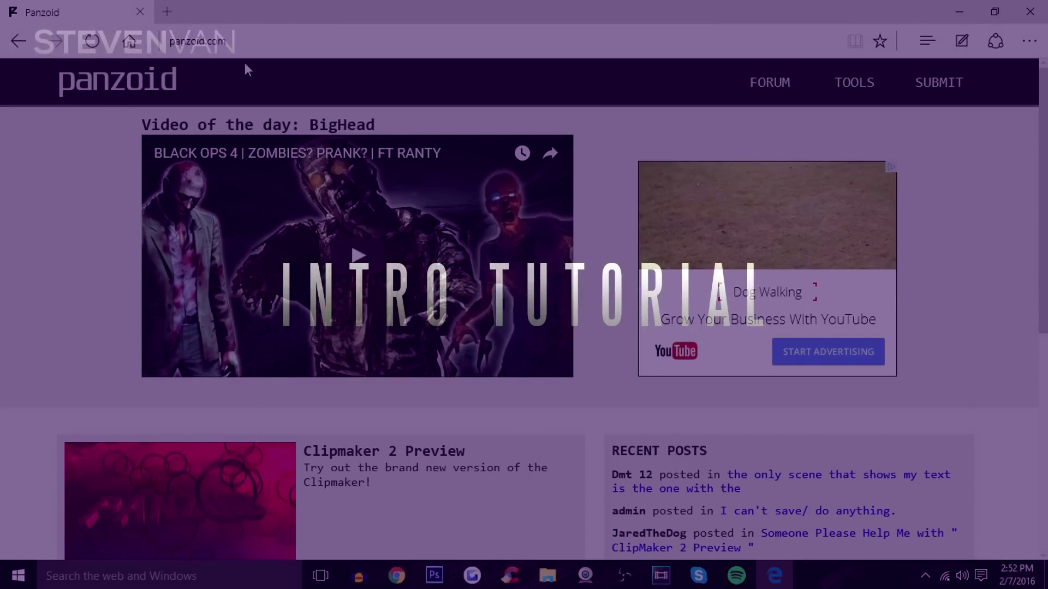
# Step: Open the Clipmaker 2 Preview editor
pyautogui.scroll(-4, 265, 159)
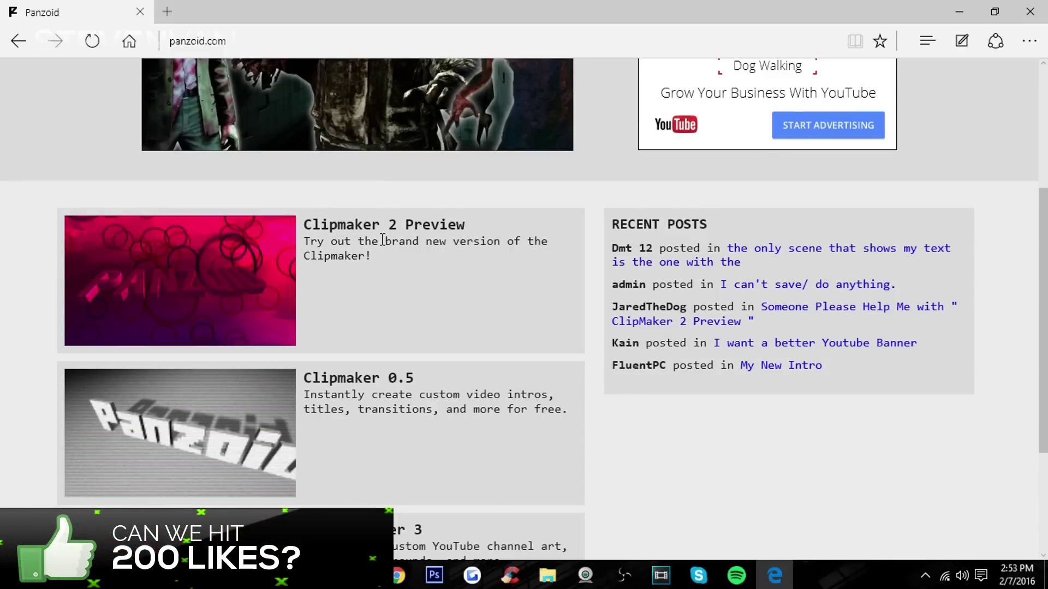
pyautogui.scroll(-2, 421, 422)
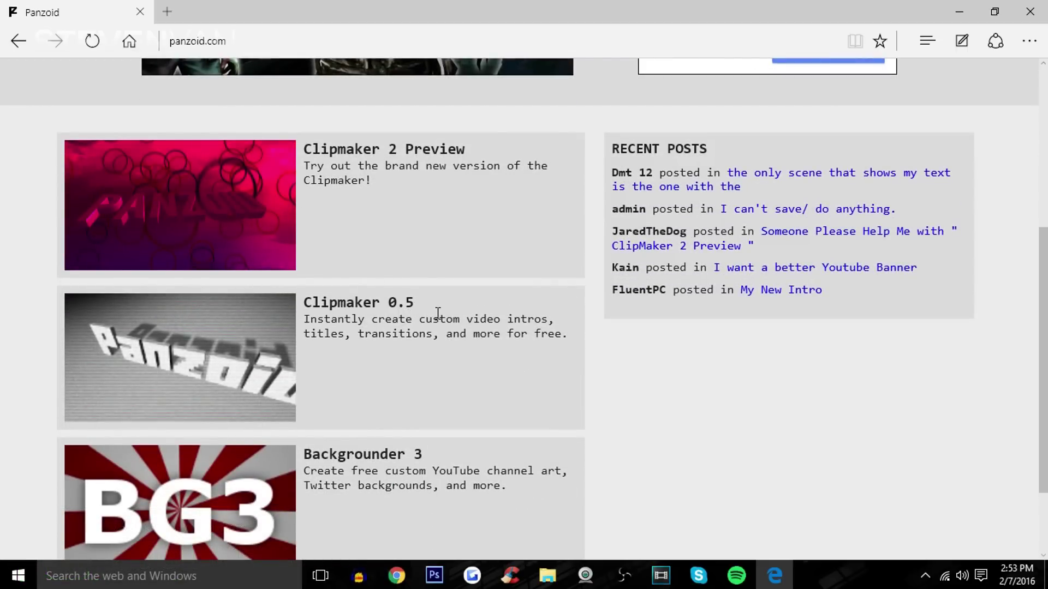
pyautogui.scroll(5, 426, 313)
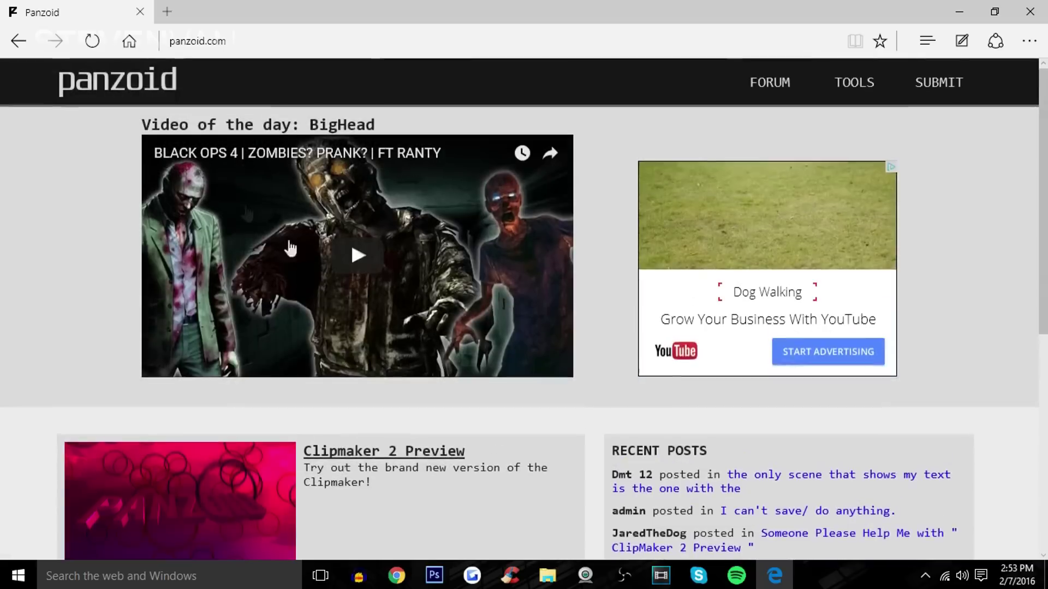
pyautogui.scroll(-3, 201, 446)
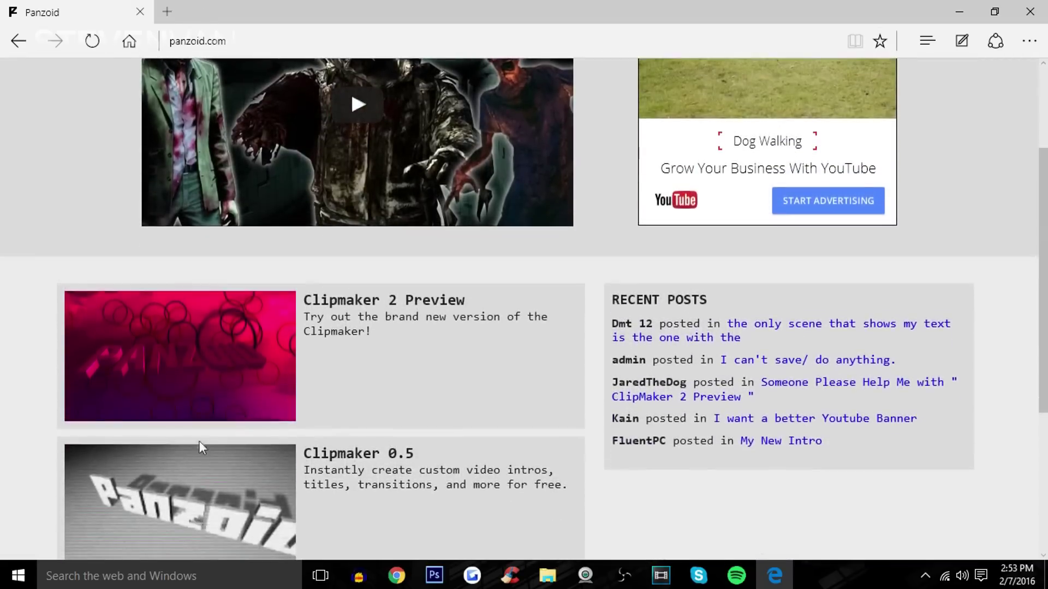
pyautogui.click(189, 384)
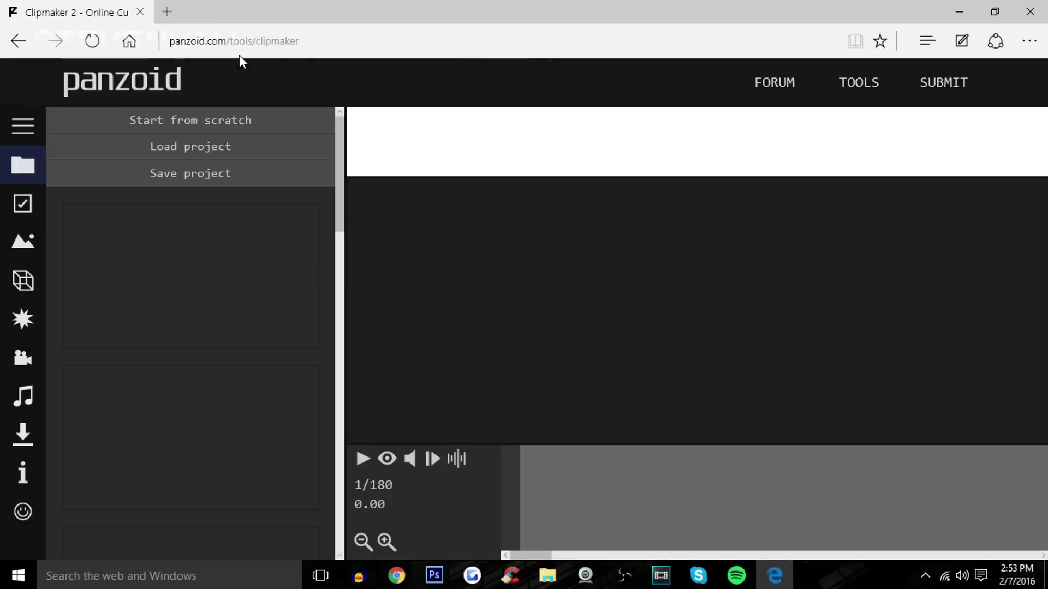
# Step: Browse the Templates panel and toggle the sidebar section labels on, off and on
pyautogui.scroll(-15, 277, 263)
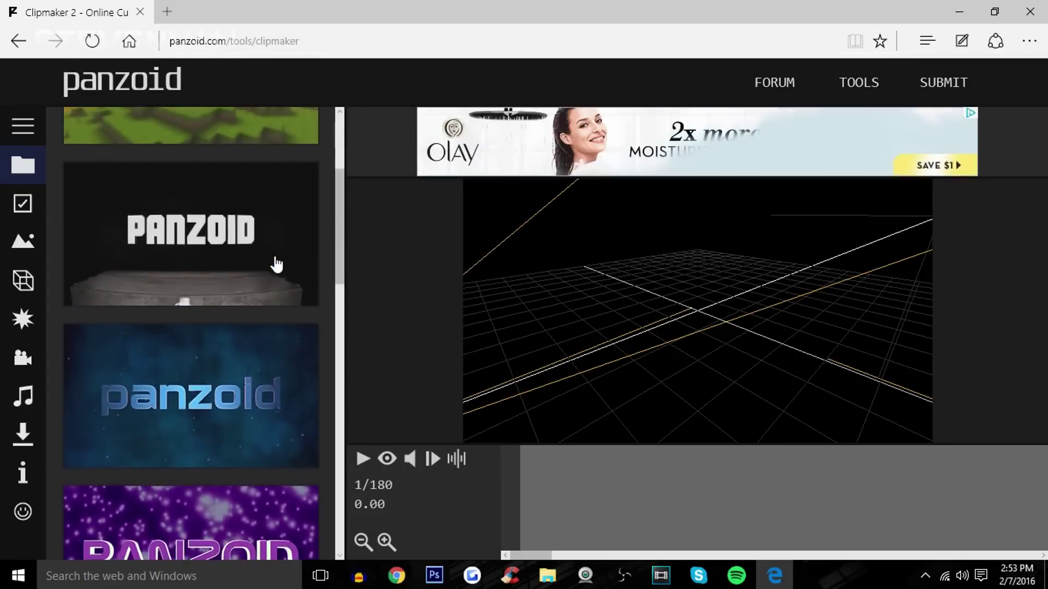
pyautogui.scroll(10, 280, 306)
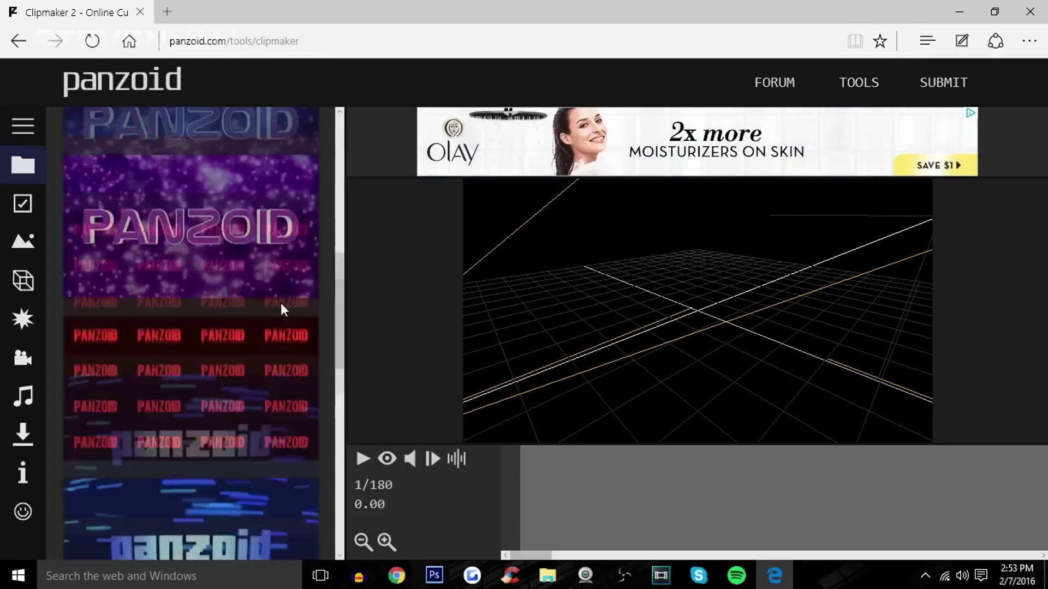
pyautogui.scroll(-10, 281, 311)
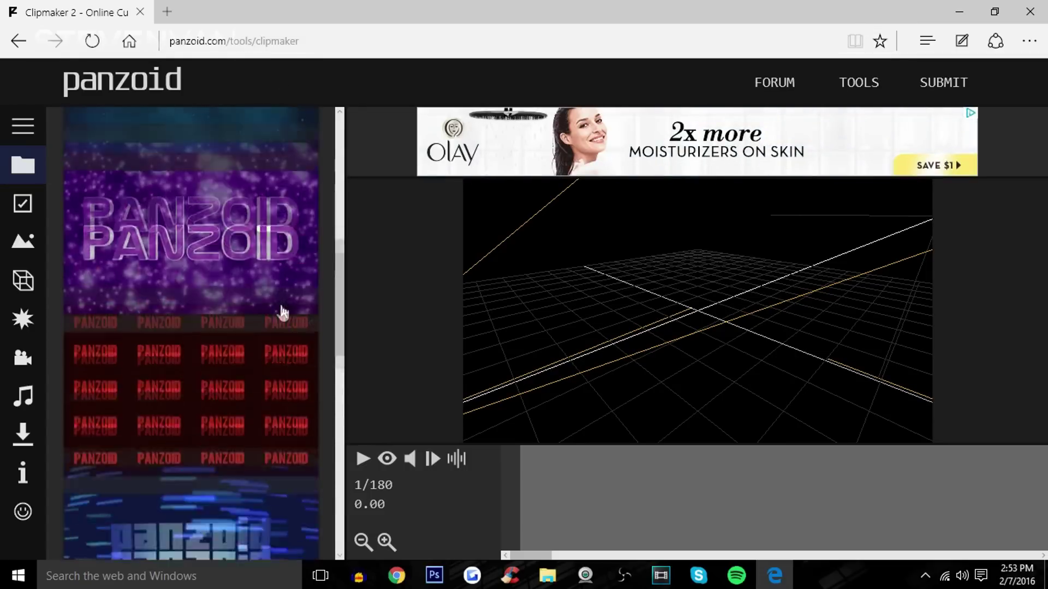
pyautogui.scroll(8, 279, 322)
pyautogui.scroll(10, 274, 333)
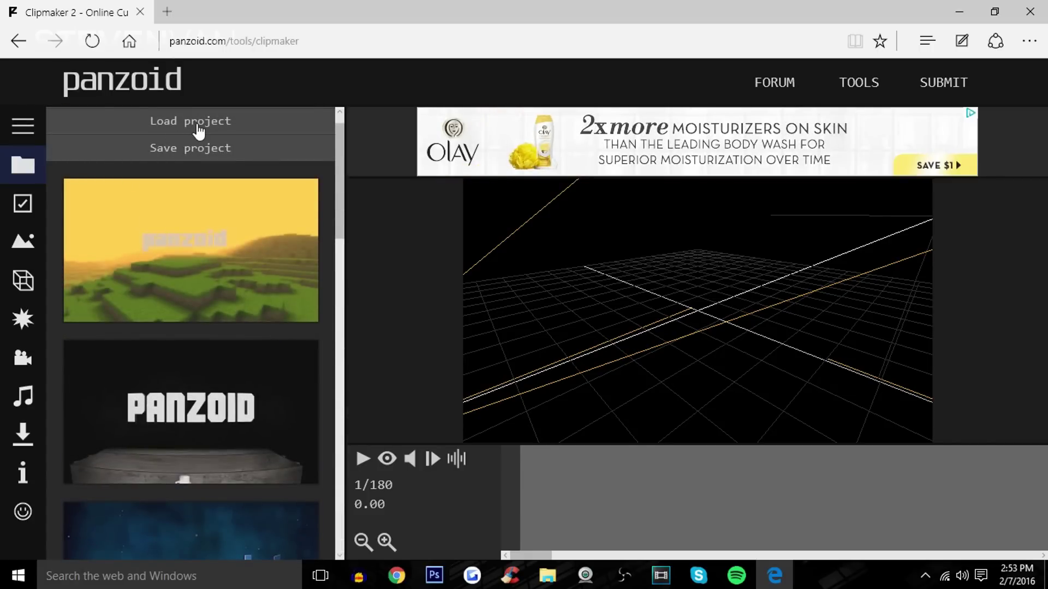
pyautogui.scroll(-15, 210, 327)
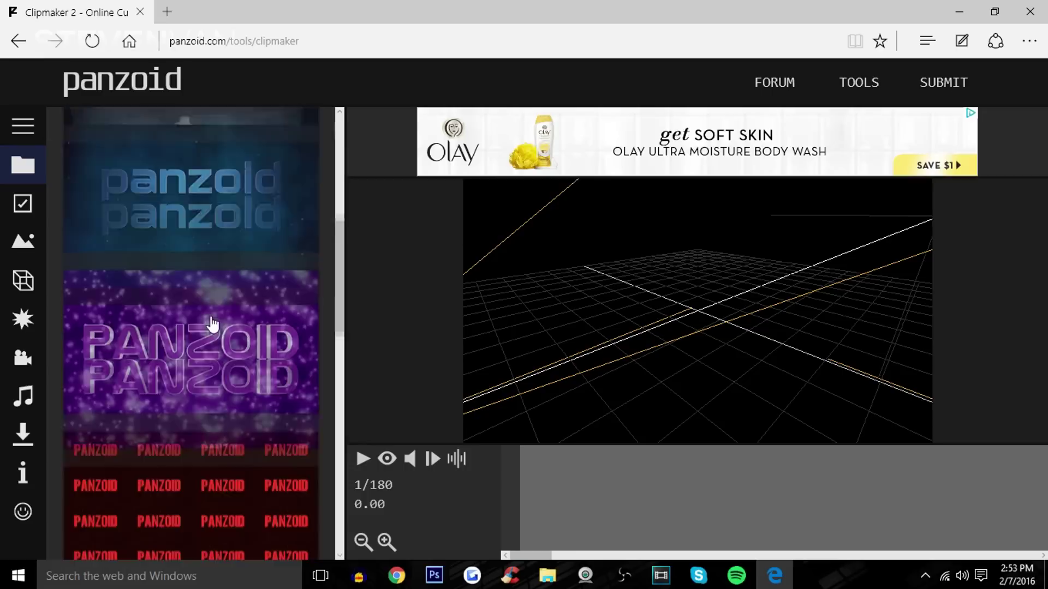
pyautogui.scroll(5, 227, 355)
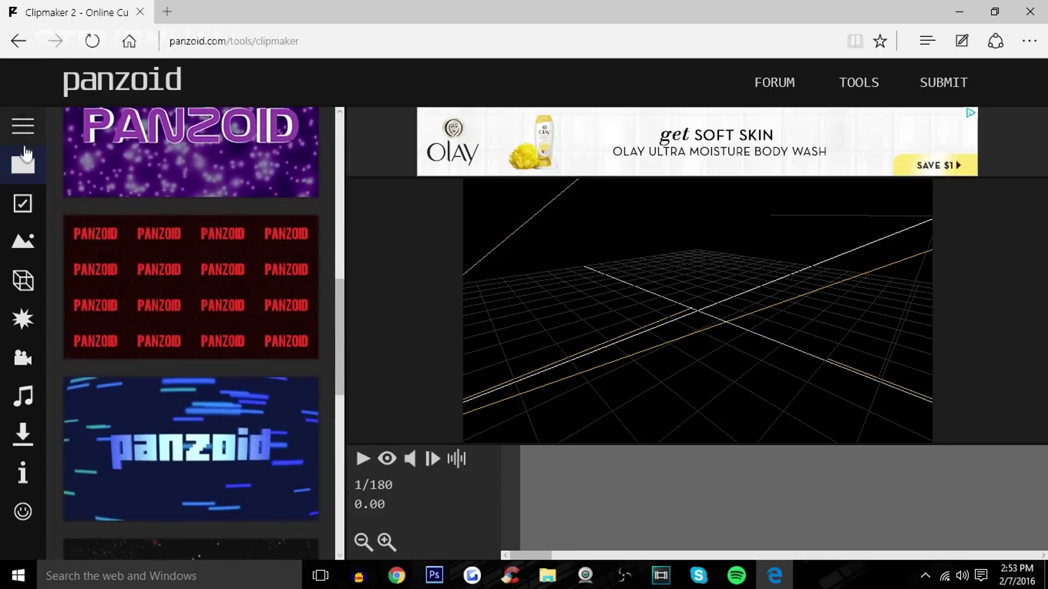
pyautogui.click(24, 129)
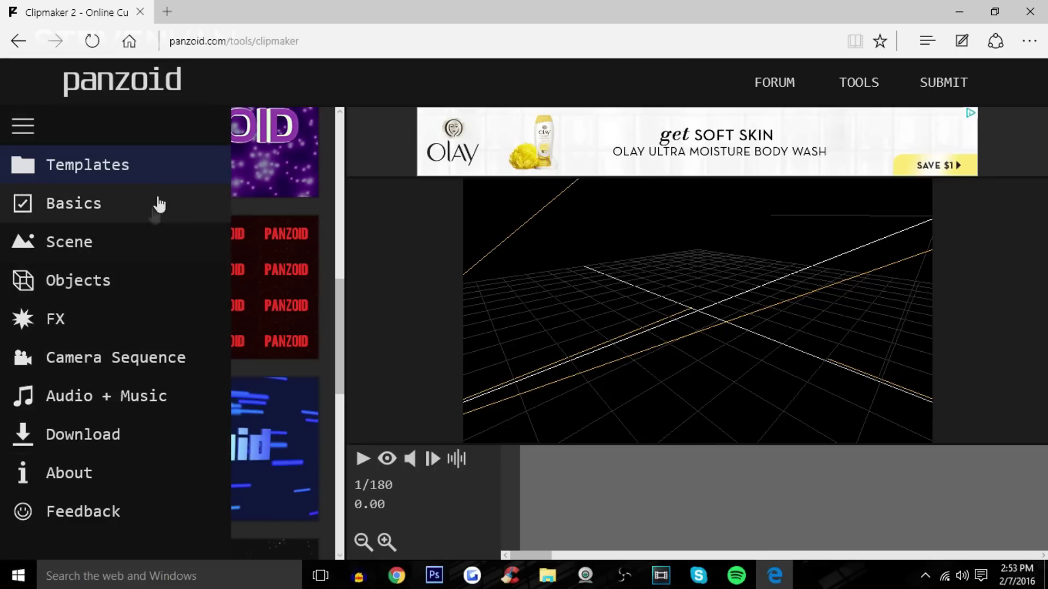
pyautogui.click(25, 125)
pyautogui.scroll(-5, 168, 253)
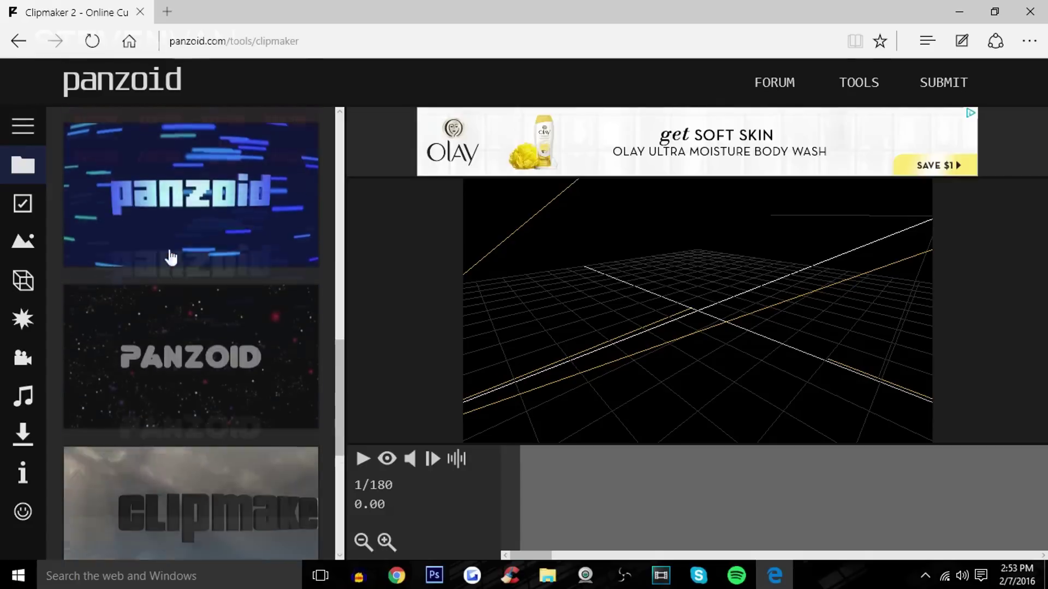
pyautogui.click(13, 120)
# Step: Load the blue streaked panzoid template
pyautogui.scroll(-4, 225, 304)
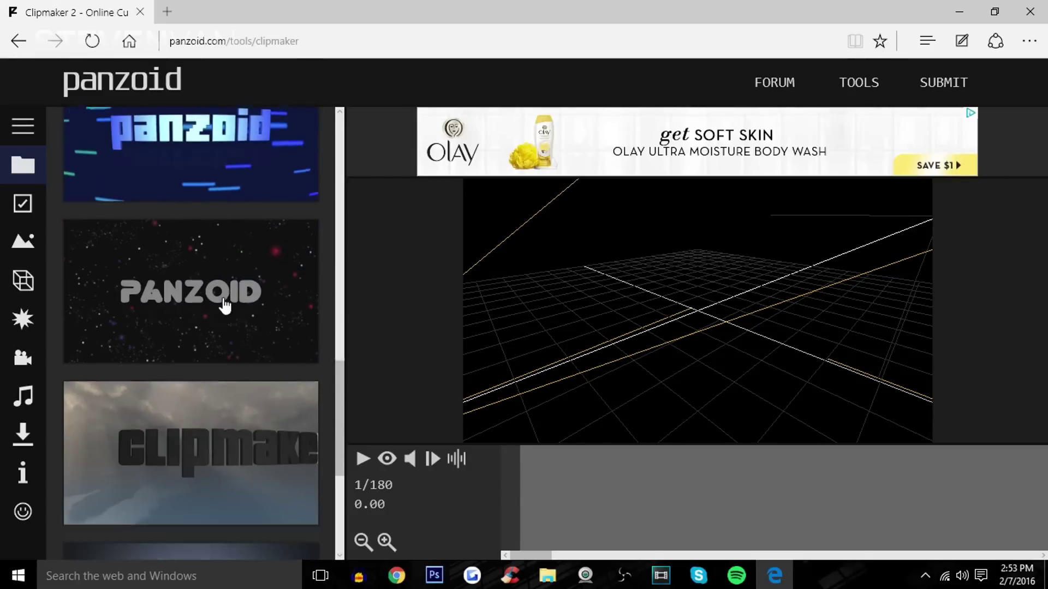
pyautogui.scroll(10, 235, 338)
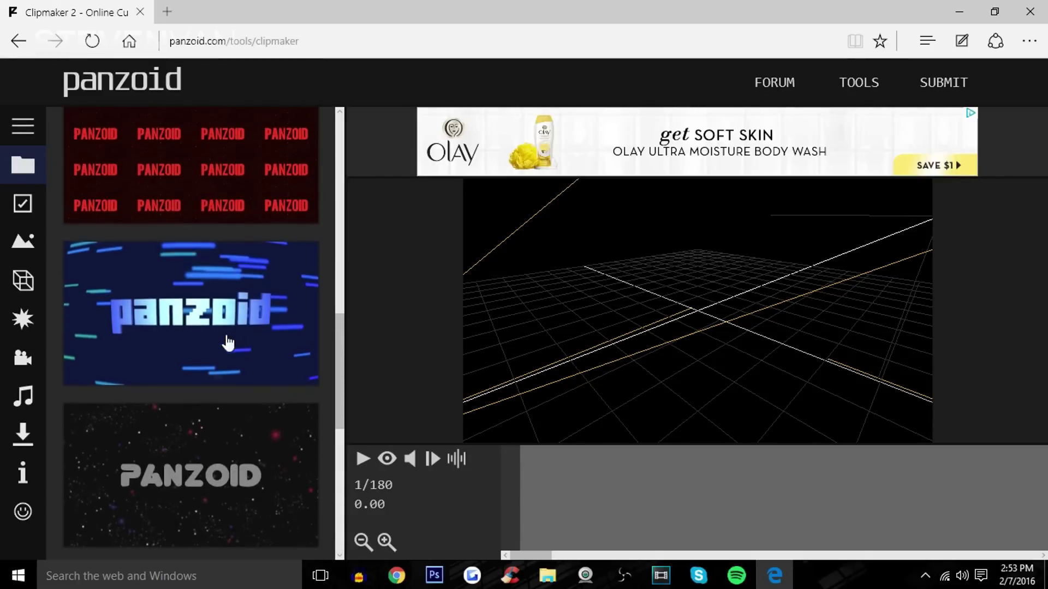
pyautogui.scroll(-10, 192, 422)
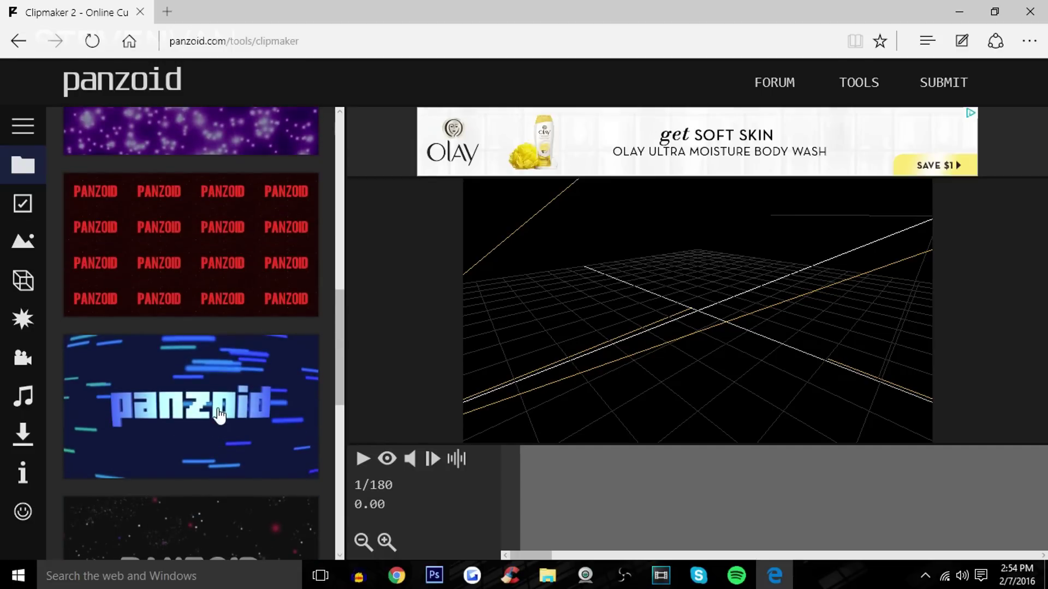
pyautogui.click(219, 414)
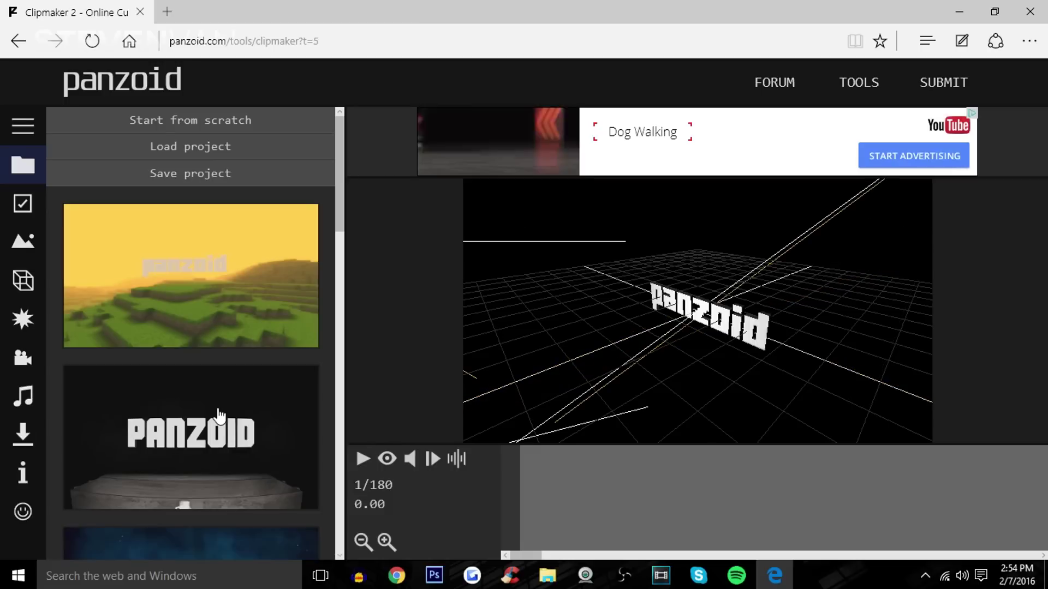
# Step: Browse the template gallery, orbit the preview, and reload the blue streaked panzoid template
pyautogui.scroll(-3, 243, 362)
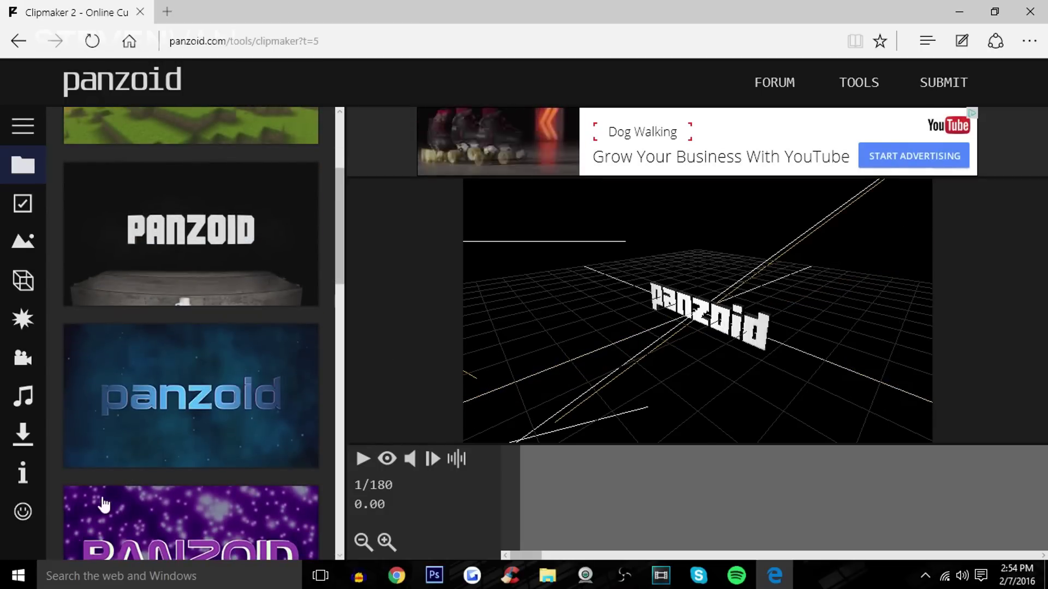
pyautogui.scroll(3, 109, 475)
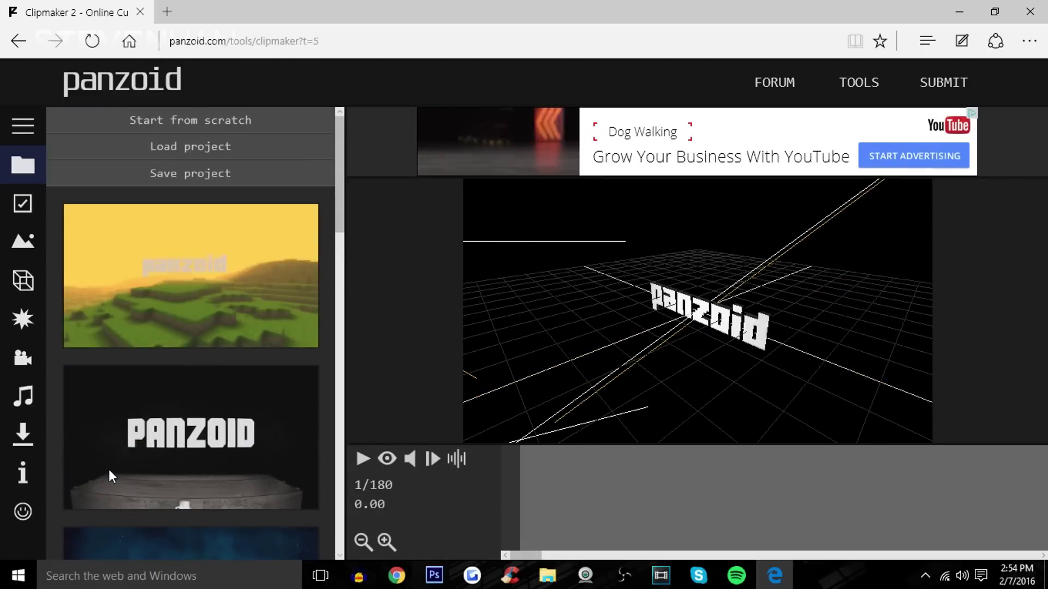
pyautogui.scroll(-4, 109, 475)
pyautogui.scroll(-2, 281, 411)
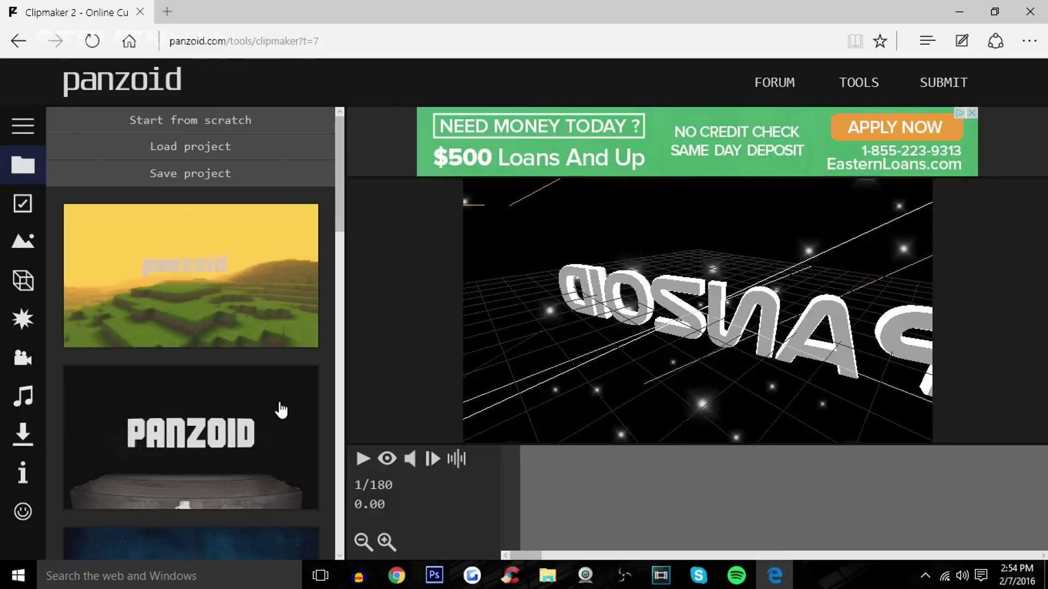
pyautogui.moveTo(609, 314); pyautogui.dragTo(546, 349)
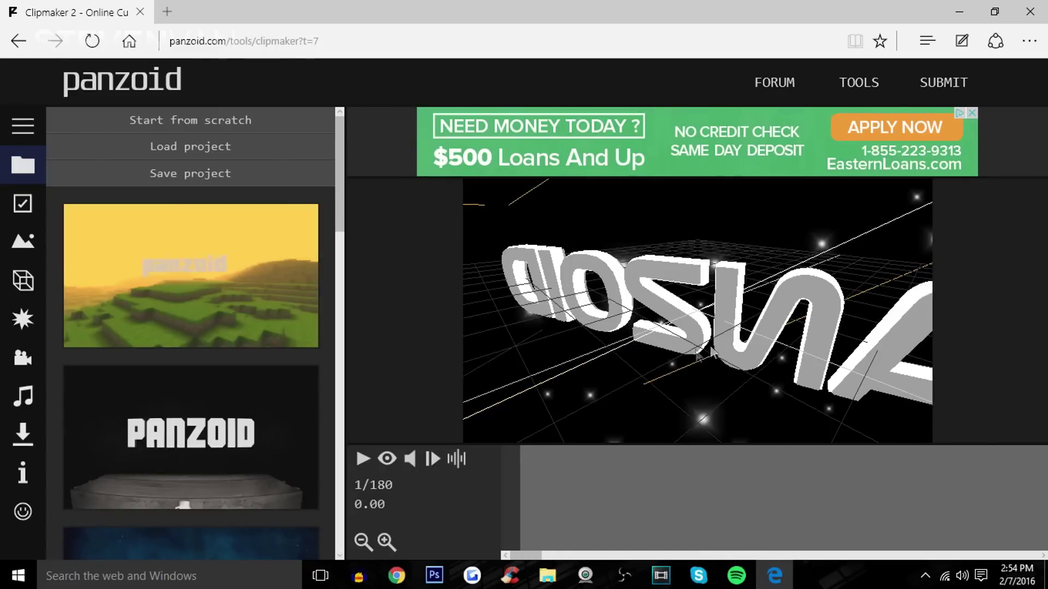
pyautogui.scroll(-7, 264, 397)
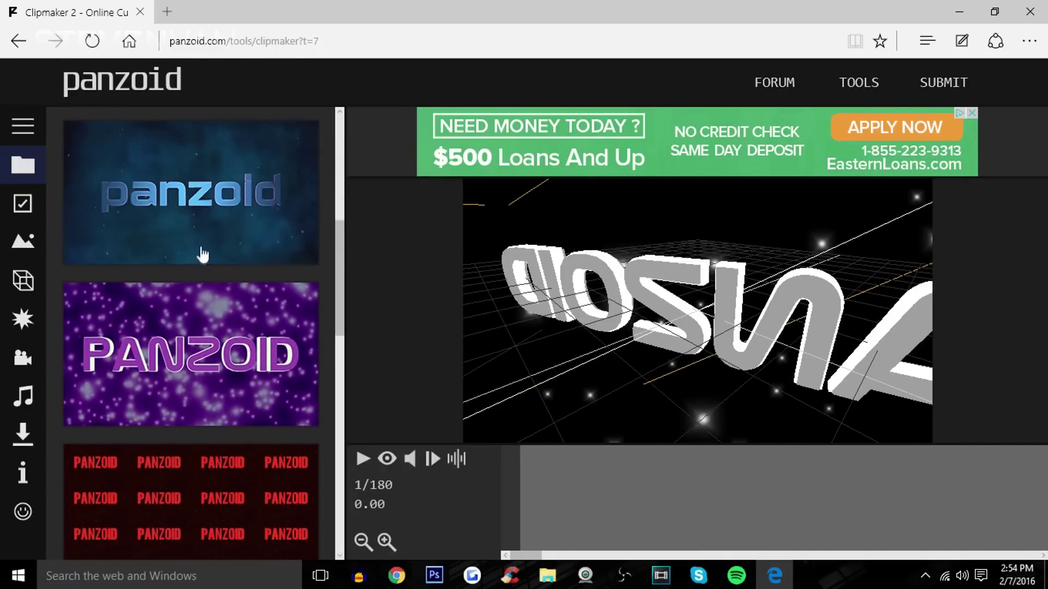
pyautogui.scroll(-5, 203, 257)
pyautogui.scroll(-2, 215, 391)
pyautogui.click(217, 325)
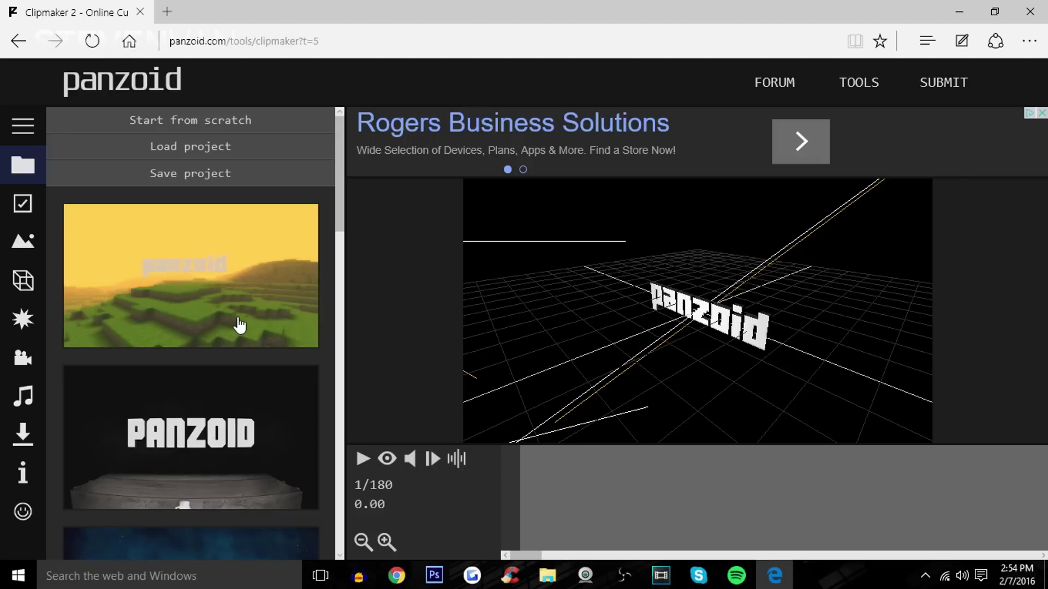
# Step: Rotate the 3D preview camera around the panzoid text and bring up the Basic settings
pyautogui.scroll(-3, 199, 349)
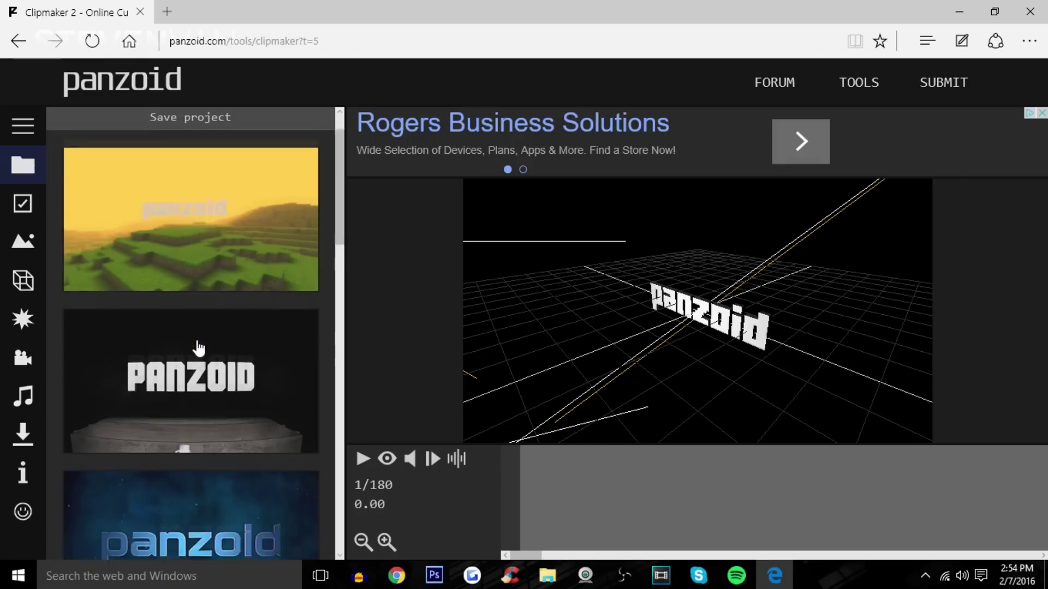
pyautogui.scroll(-12, 244, 346)
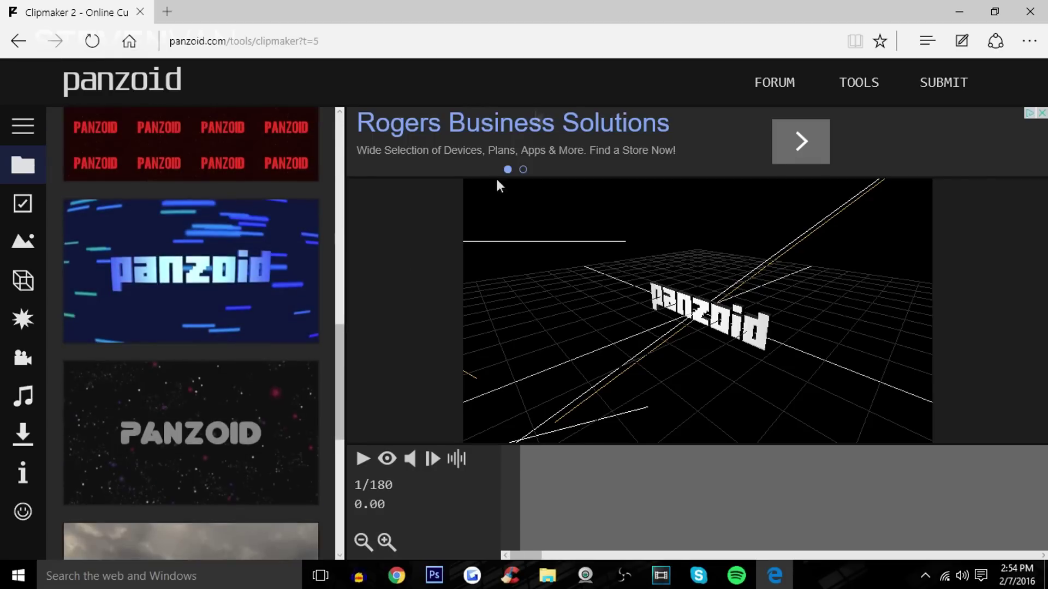
pyautogui.scroll(6, 262, 235)
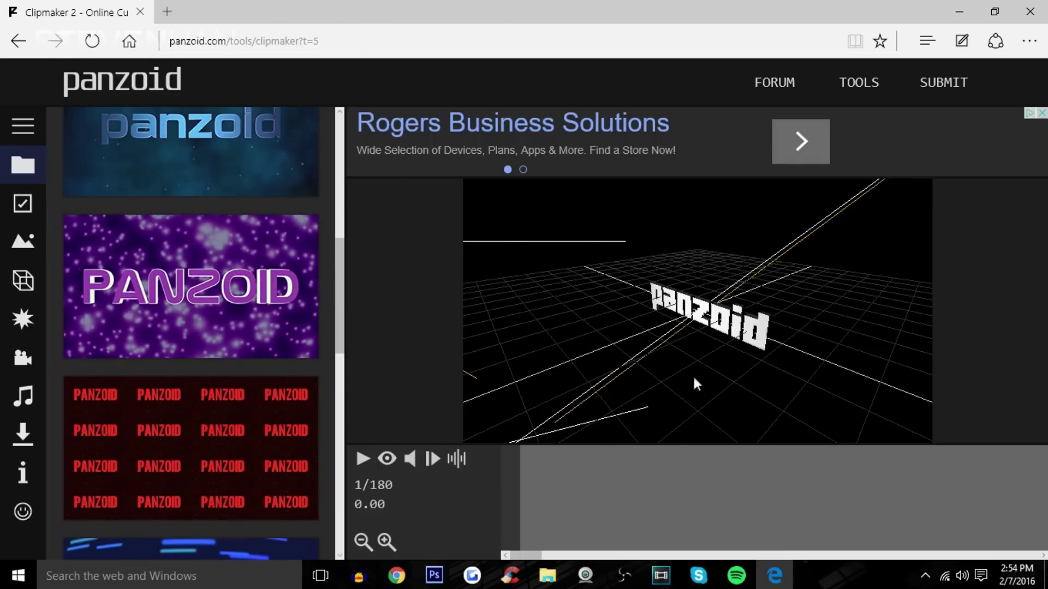
pyautogui.moveTo(692, 375); pyautogui.dragTo(512, 404)
pyautogui.moveTo(443, 399); pyautogui.dragTo(493, 385)
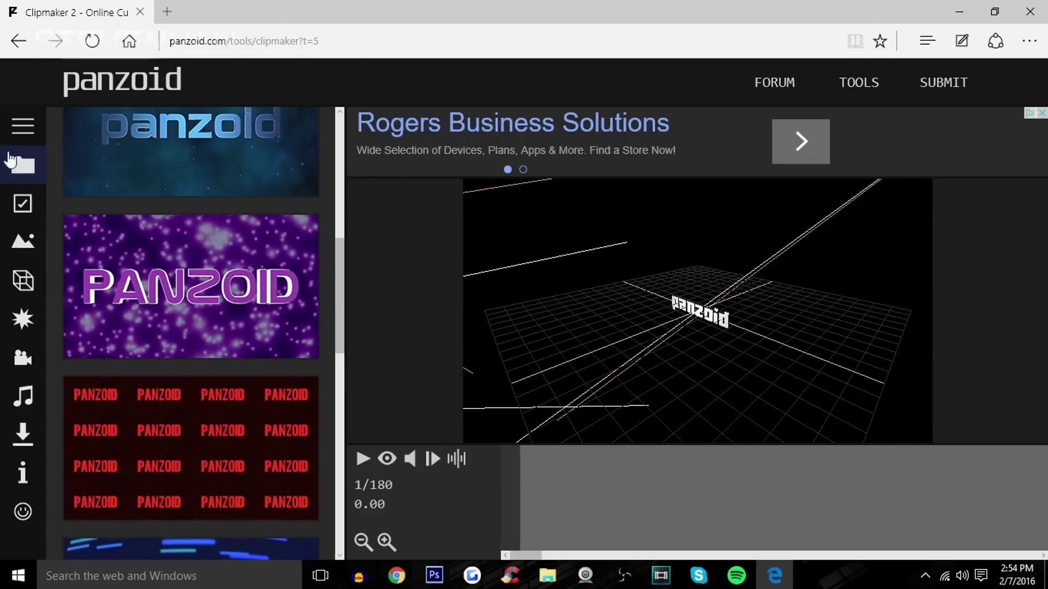
pyautogui.moveTo(54, 334)
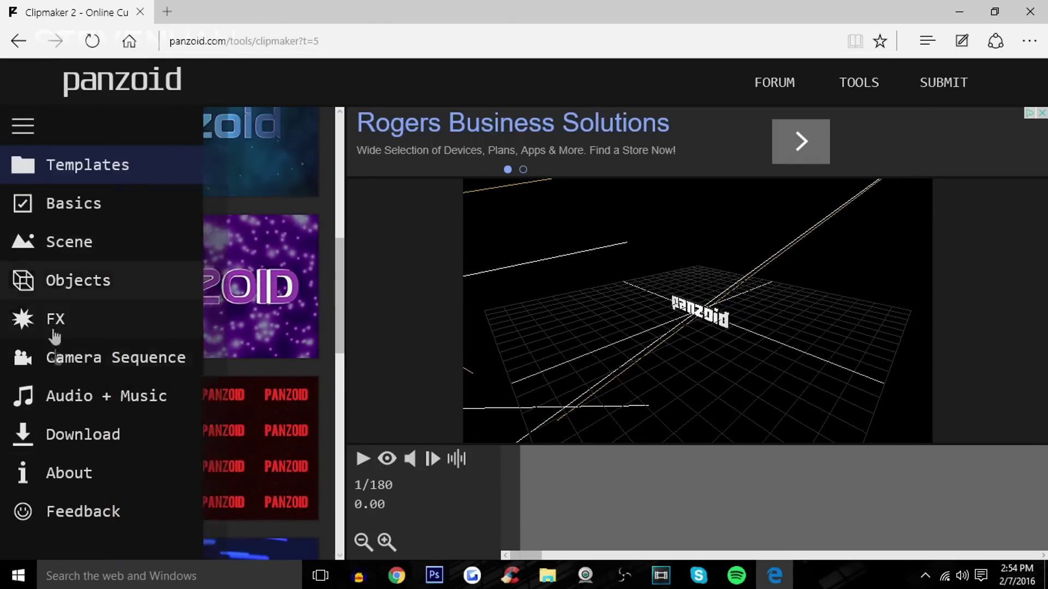
pyautogui.click(85, 221)
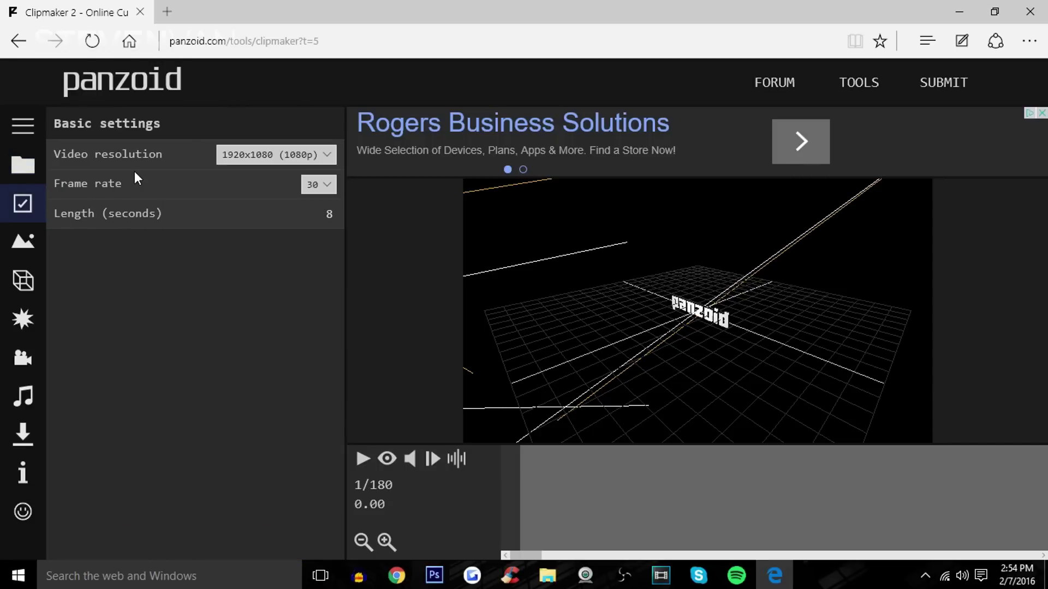
# Step: Keep 1920x1080 resolution and 30 fps, set the clip length to 10 seconds, and show Scene settings
pyautogui.click(239, 160)
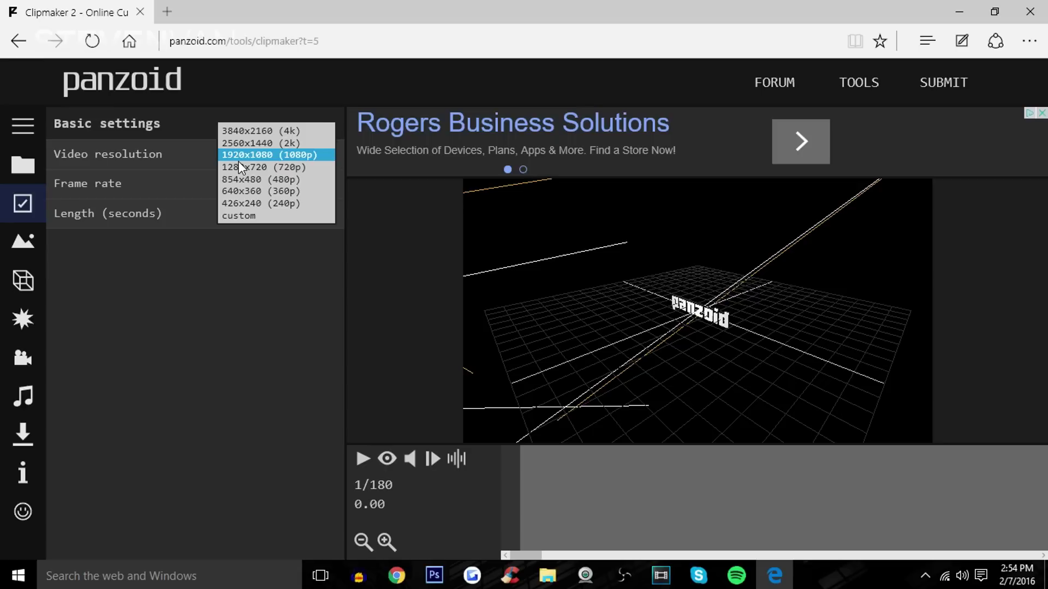
pyautogui.click(238, 167)
pyautogui.click(297, 157)
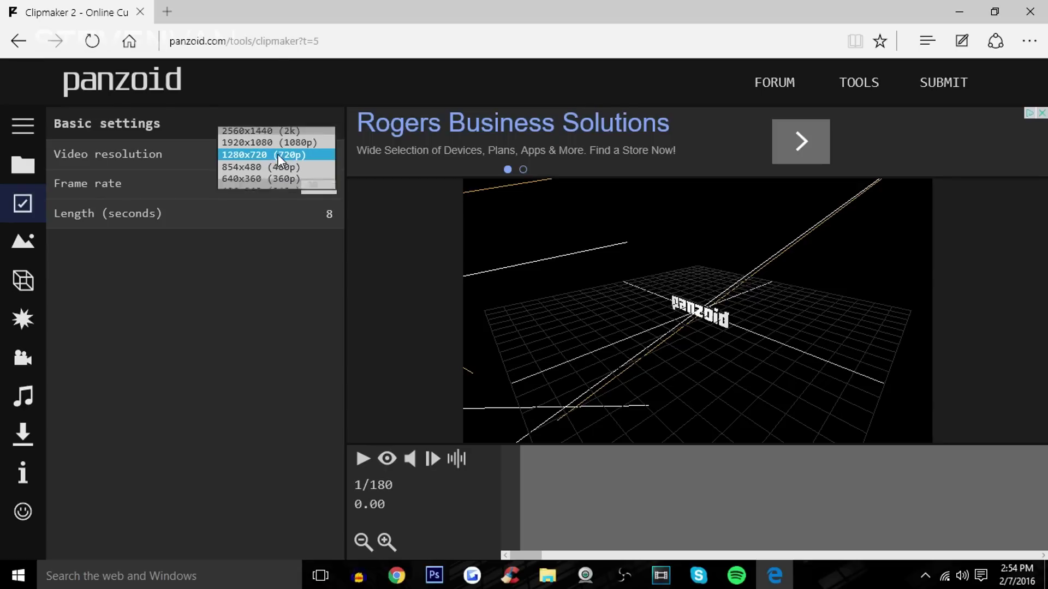
pyautogui.click(290, 143)
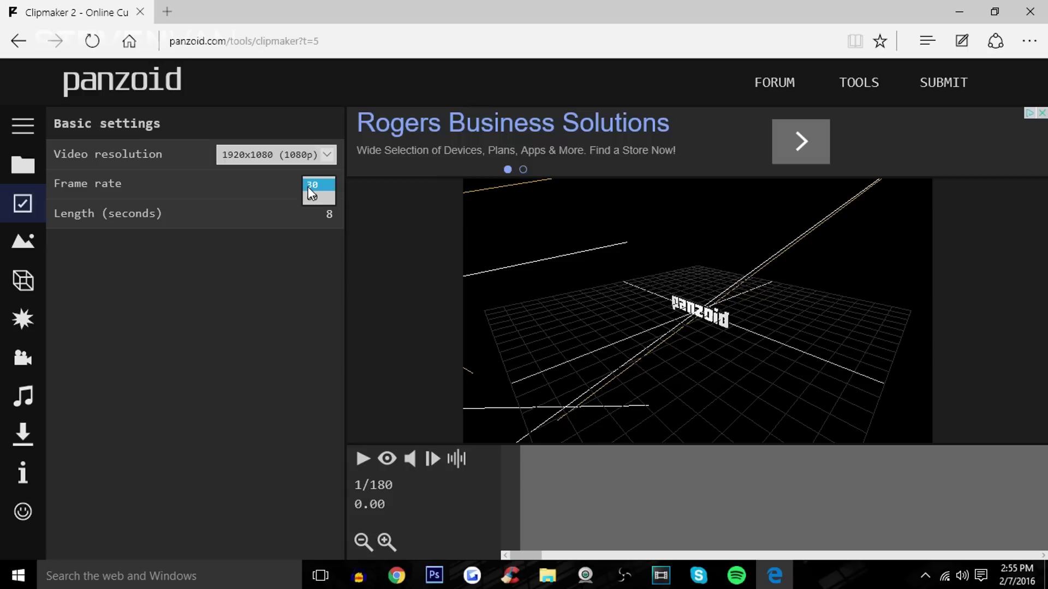
pyautogui.click(308, 187)
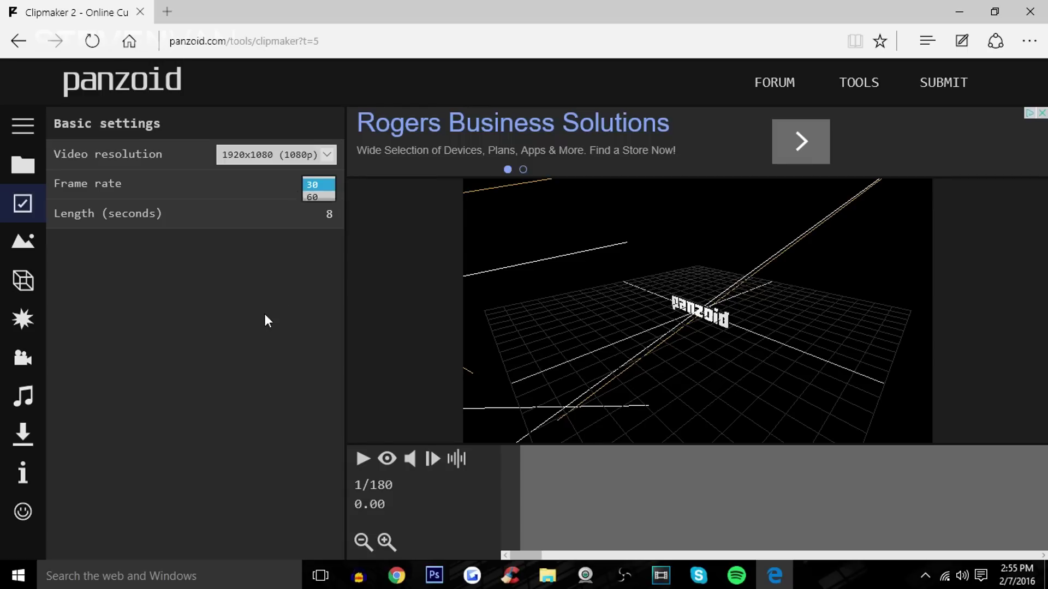
pyautogui.click(321, 220)
pyautogui.press('Return')
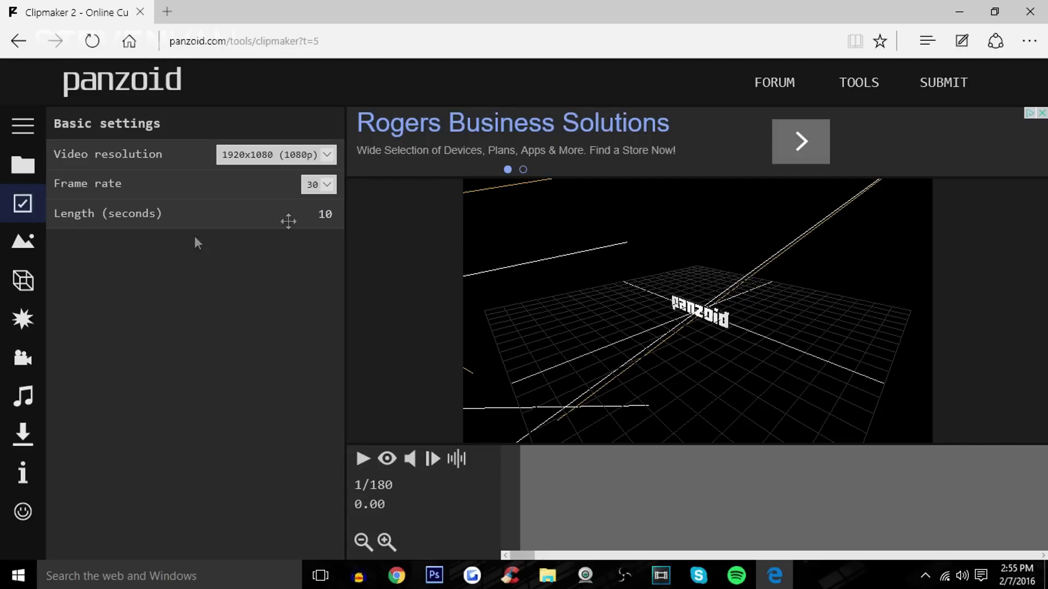
pyautogui.click(23, 246)
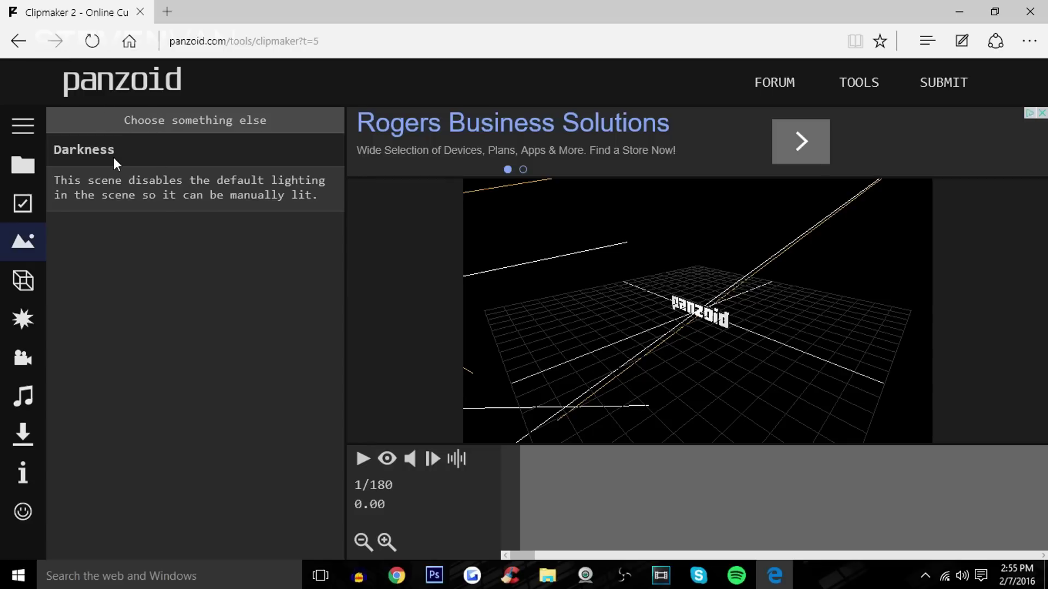
# Step: Review the panzoid text, Light and Particles object settings in the Objects list
pyautogui.click(23, 280)
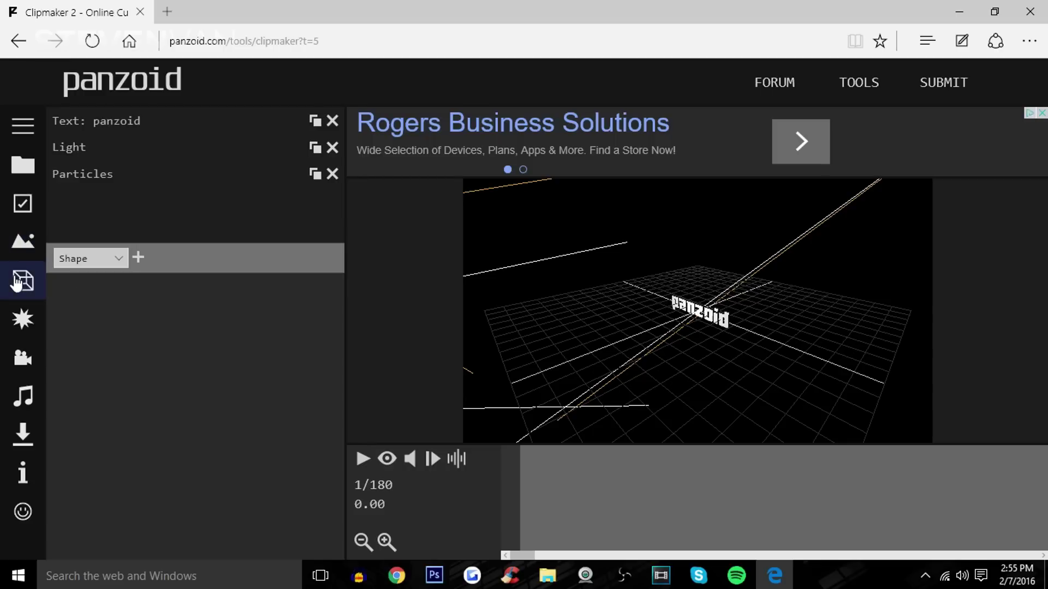
pyautogui.click(101, 121)
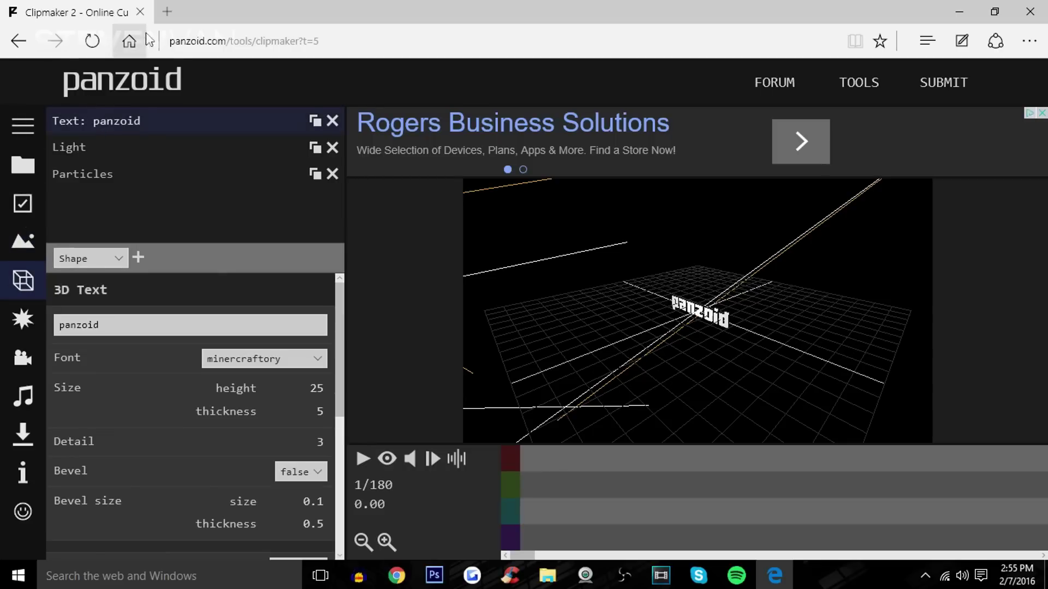
pyautogui.click(125, 157)
pyautogui.click(121, 174)
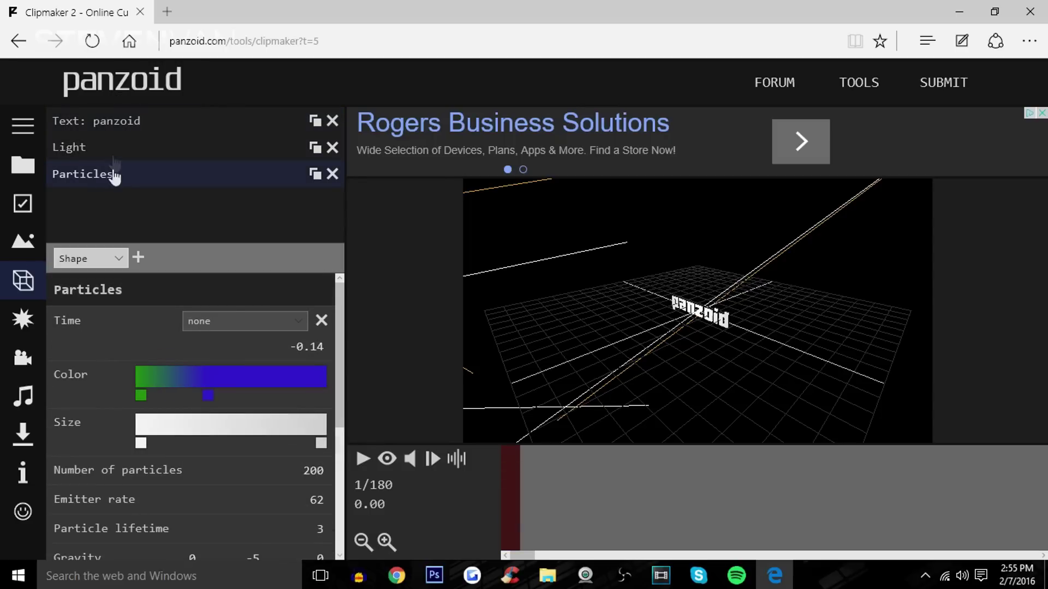
pyautogui.scroll(-5, 220, 417)
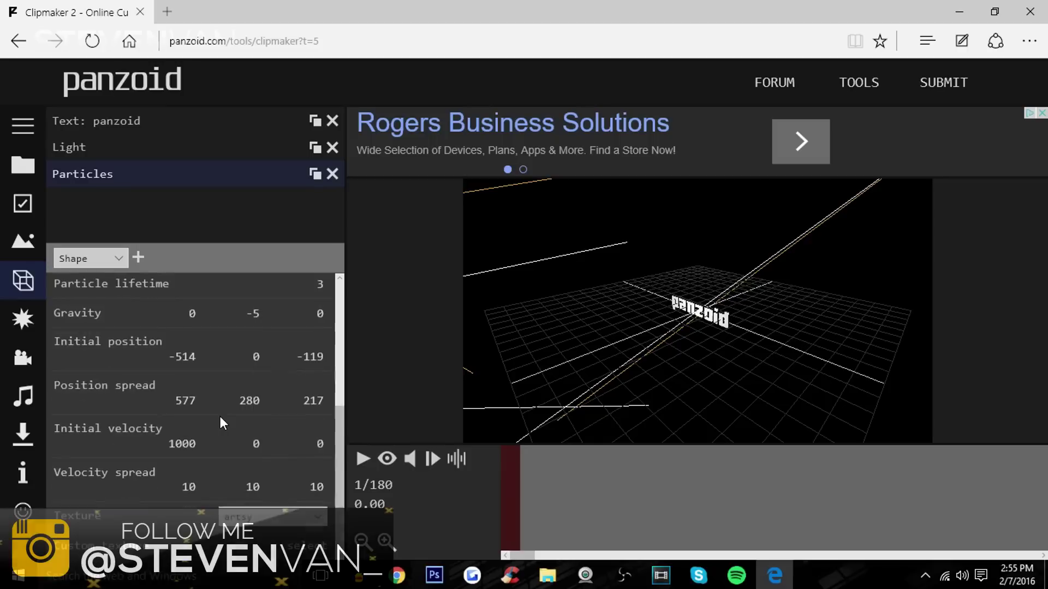
pyautogui.scroll(5, 221, 417)
pyautogui.click(126, 120)
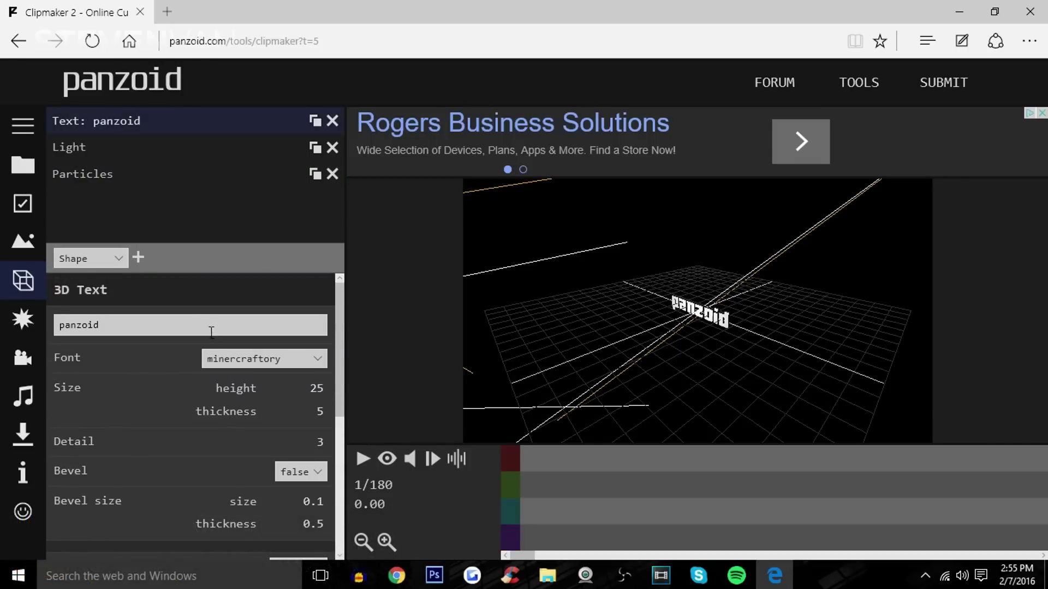
# Step: Replace the 3D text 'panzoid' with 'STEVEN'
pyautogui.doubleClick(108, 317)
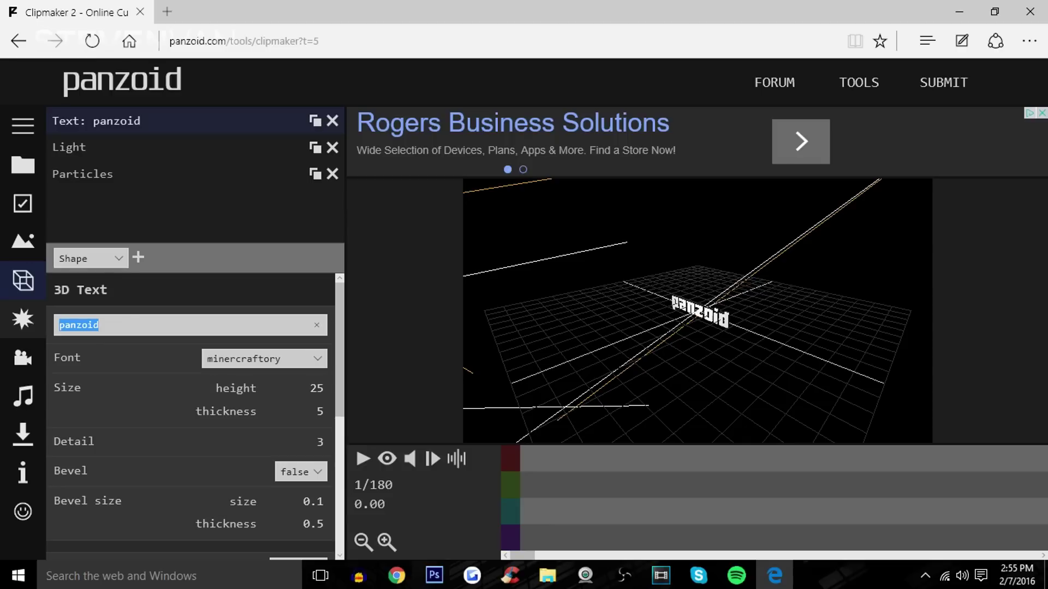
pyautogui.write('STEVE')
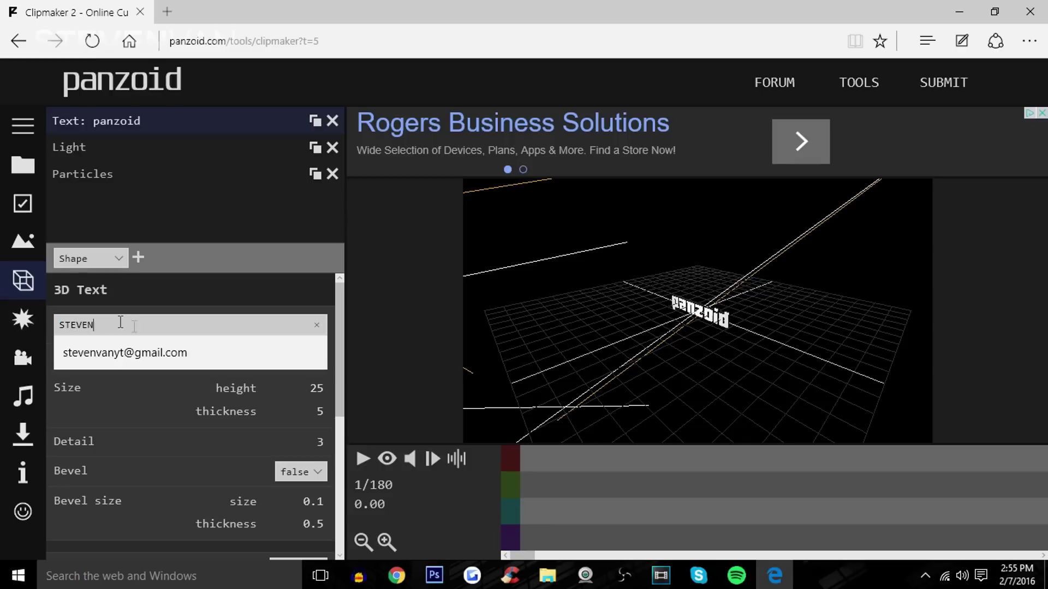
pyautogui.write('N')
pyautogui.press('Return')
pyautogui.scroll(-5, 277, 359)
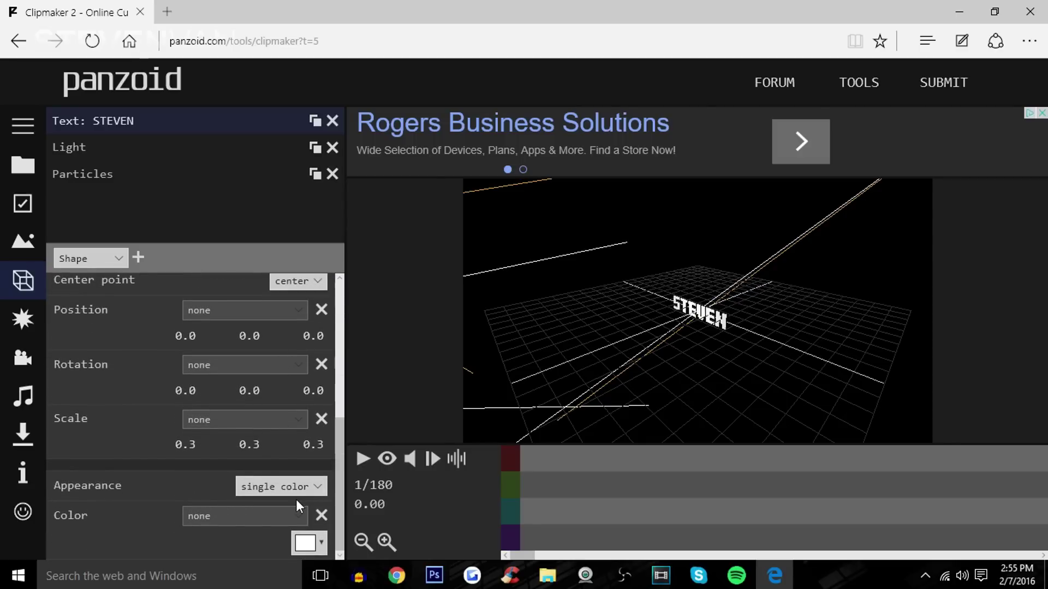
pyautogui.moveTo(758, 244); pyautogui.dragTo(783, 303)
# Step: Colour the STEVEN text pure red #ff0000
pyautogui.scroll(2, 784, 303)
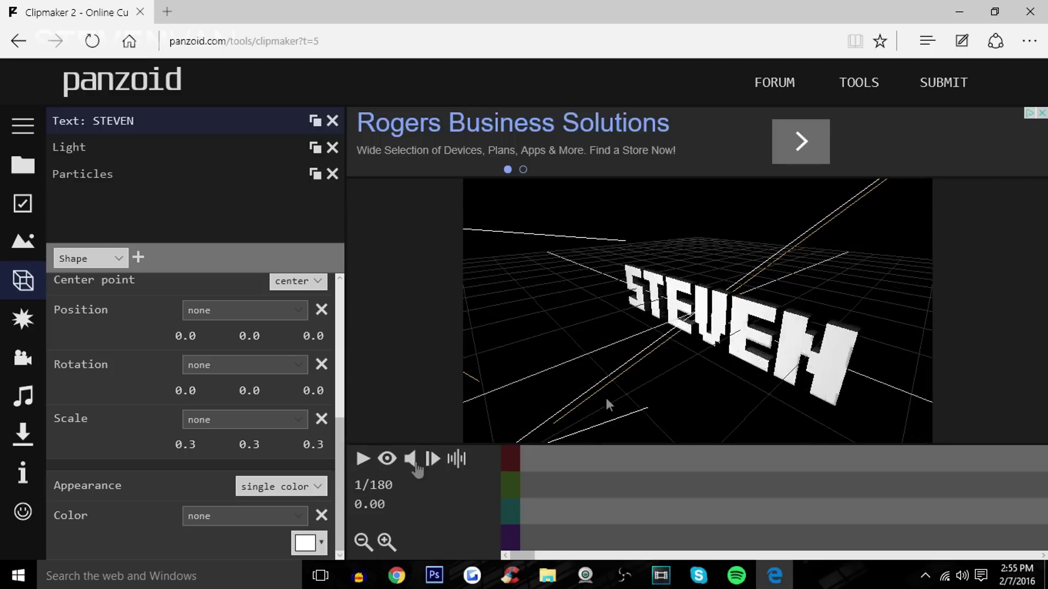
pyautogui.click(304, 543)
pyautogui.click(538, 396)
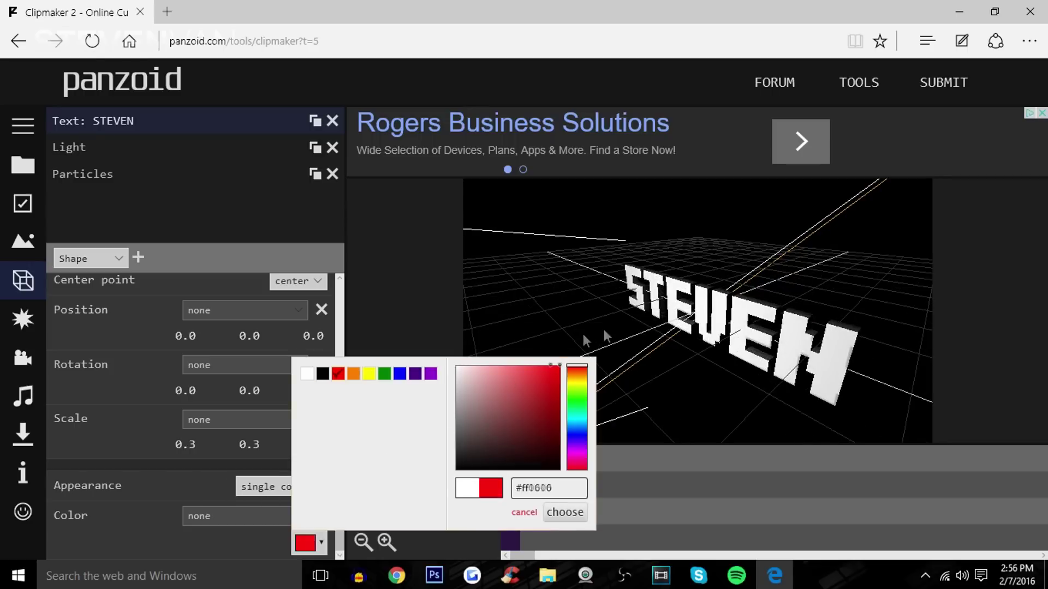
pyautogui.click(338, 374)
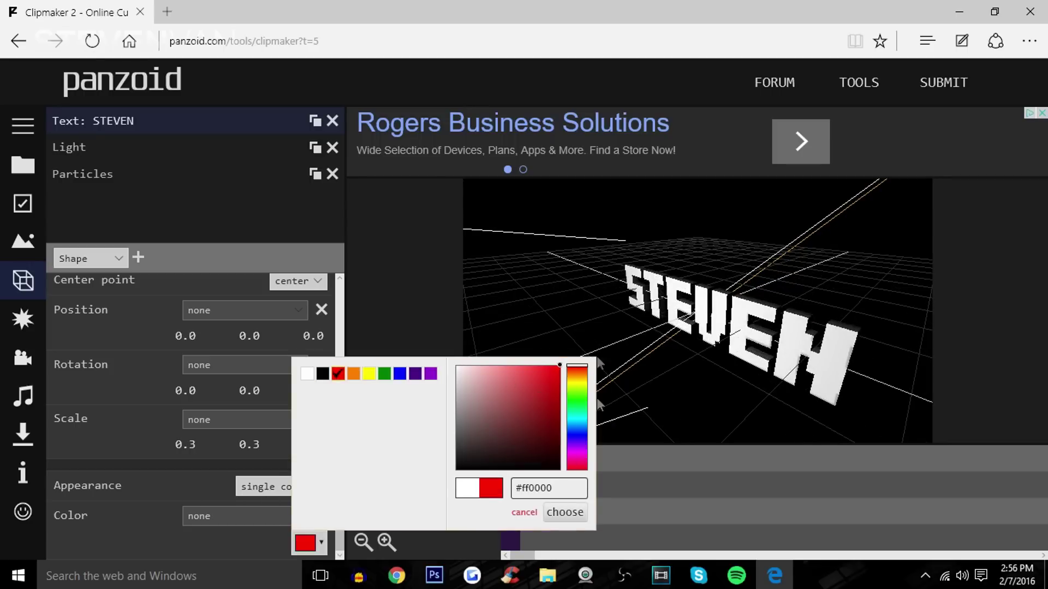
pyautogui.click(565, 513)
# Step: Texture the text with the Cozy wallpaper image and set Repeat u to 0.010
pyautogui.click(293, 487)
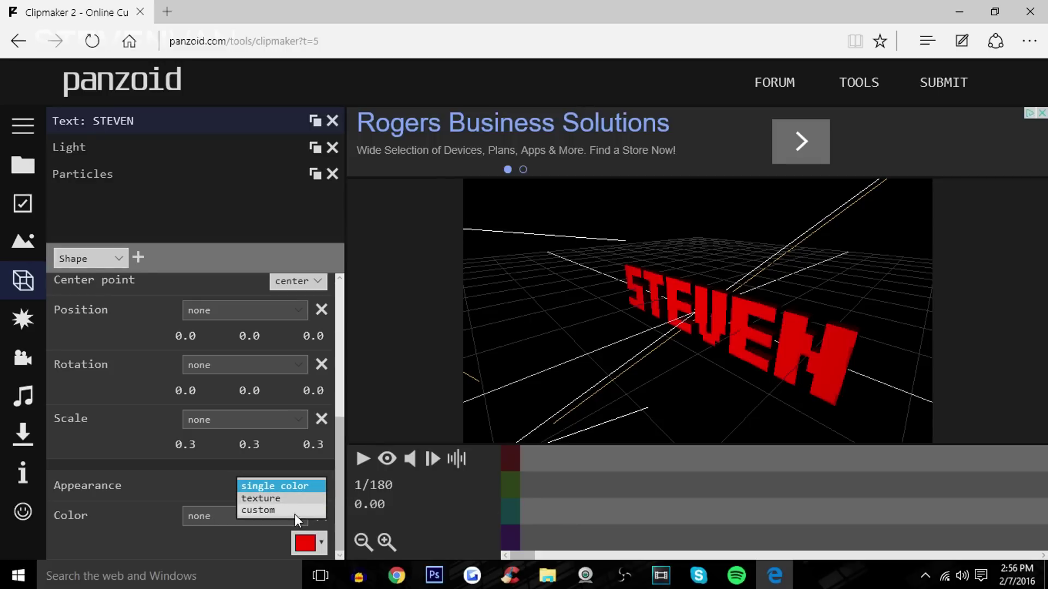
pyautogui.click(295, 510)
pyautogui.click(283, 488)
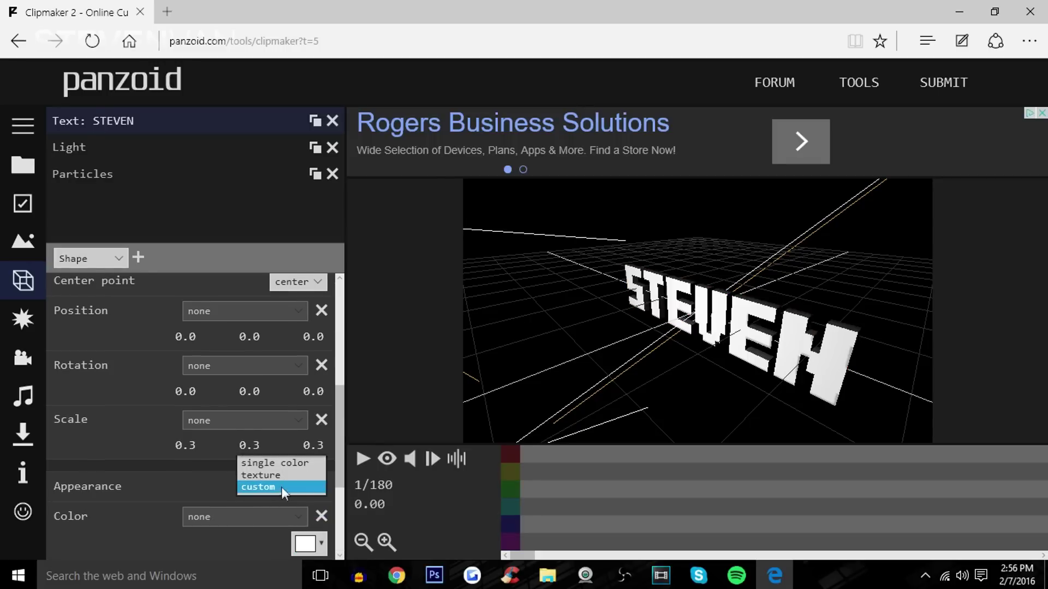
pyautogui.click(274, 474)
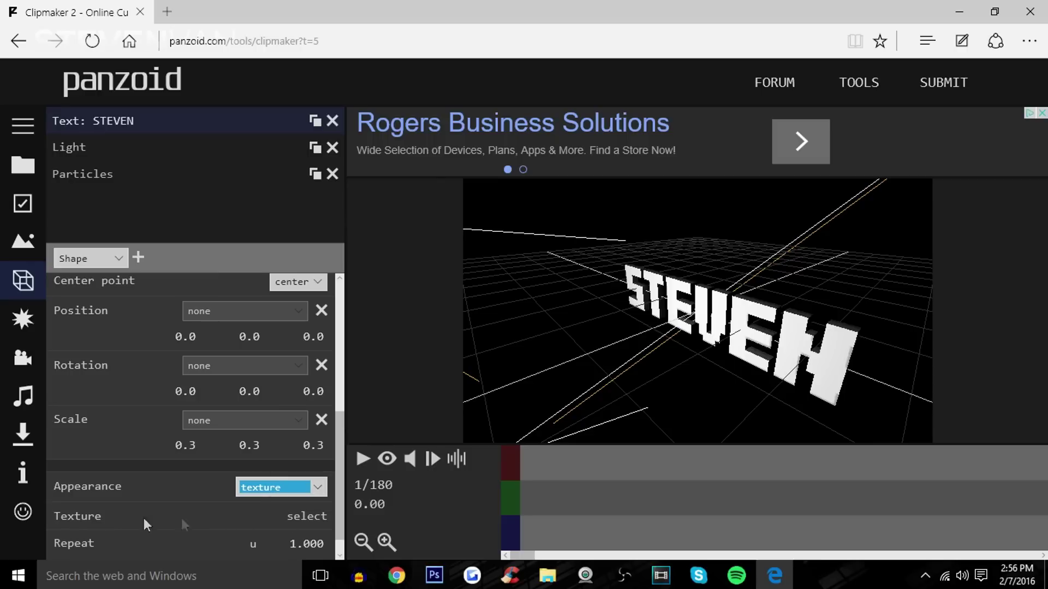
pyautogui.click(293, 518)
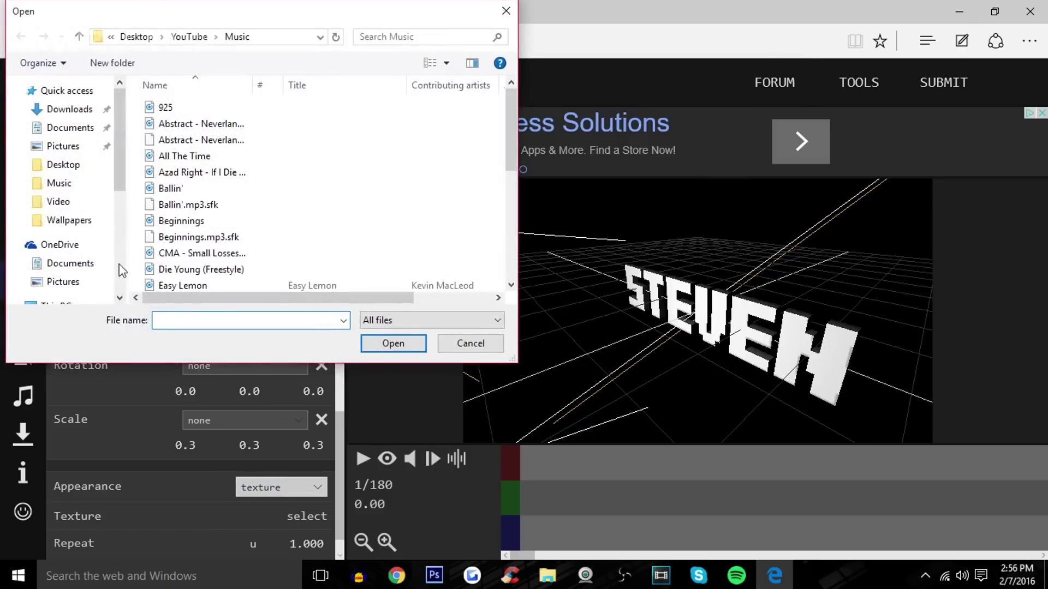
pyautogui.click(69, 220)
pyautogui.doubleClick(264, 106)
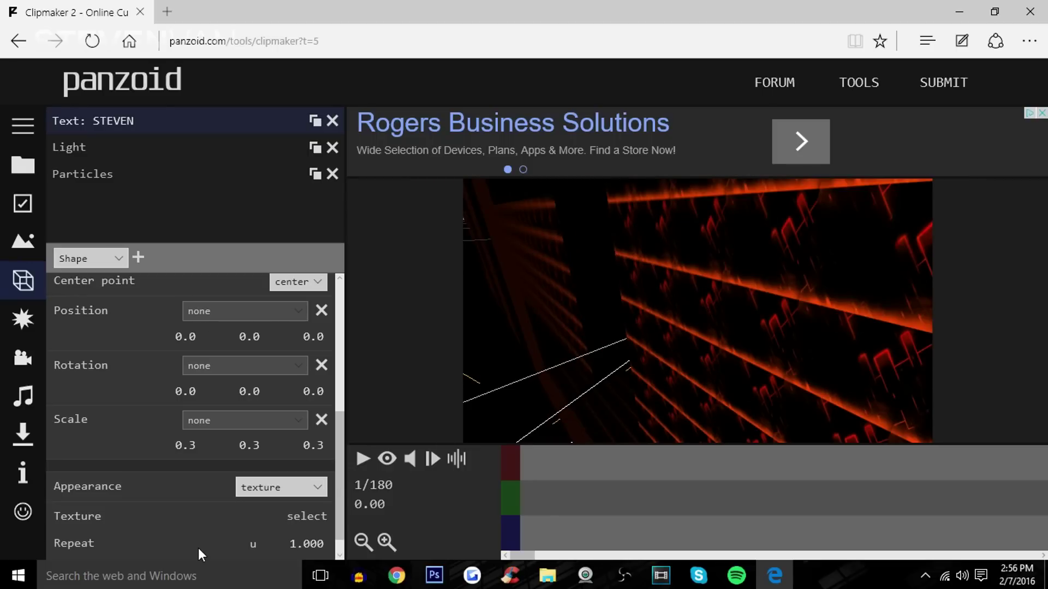
pyautogui.scroll(-1, 199, 543)
pyautogui.click(293, 521)
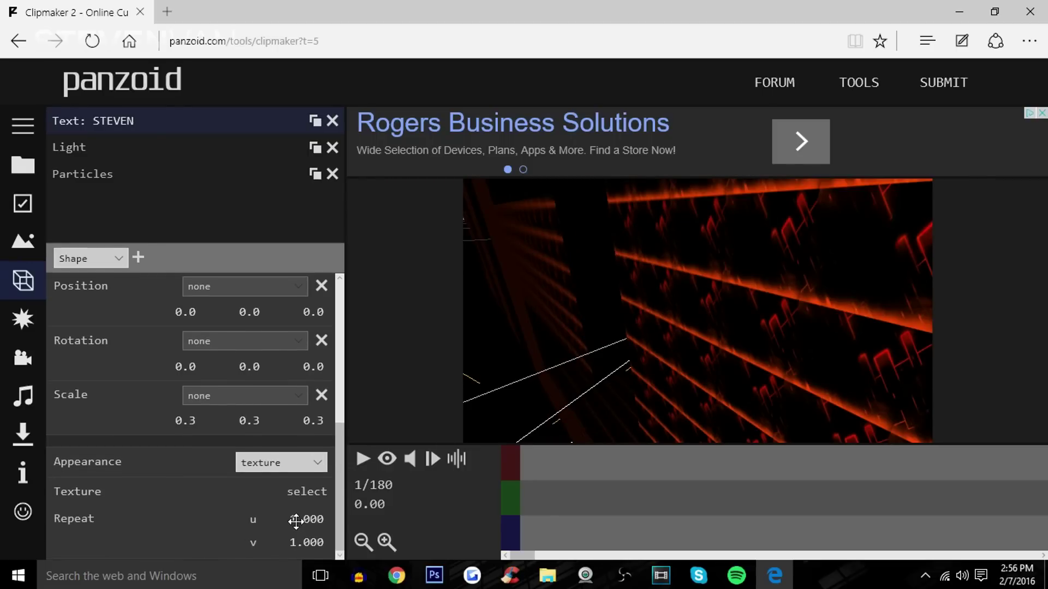
pyautogui.write('0.01')
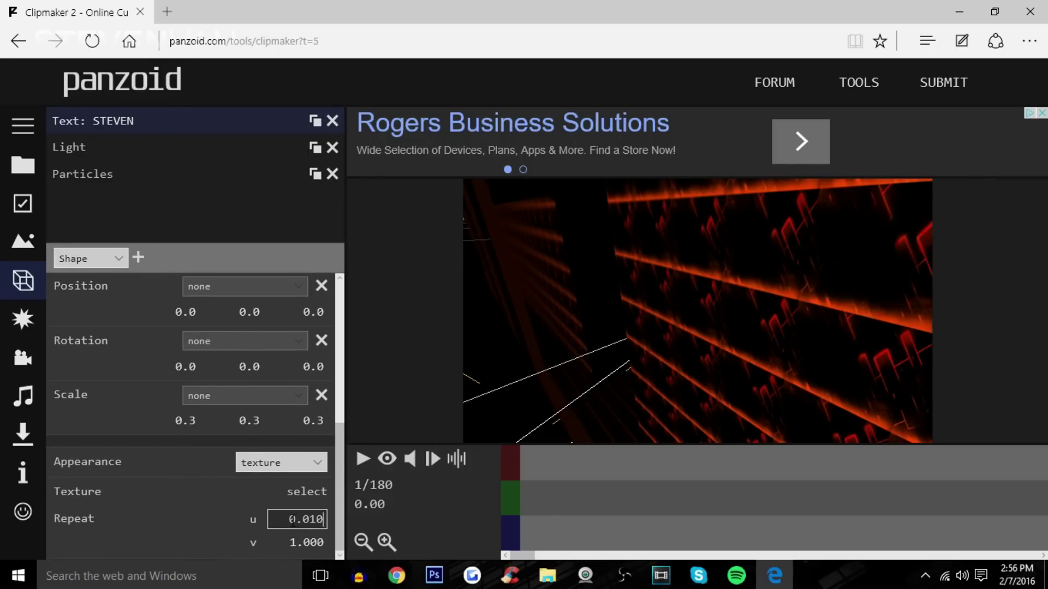
pyautogui.press('Return')
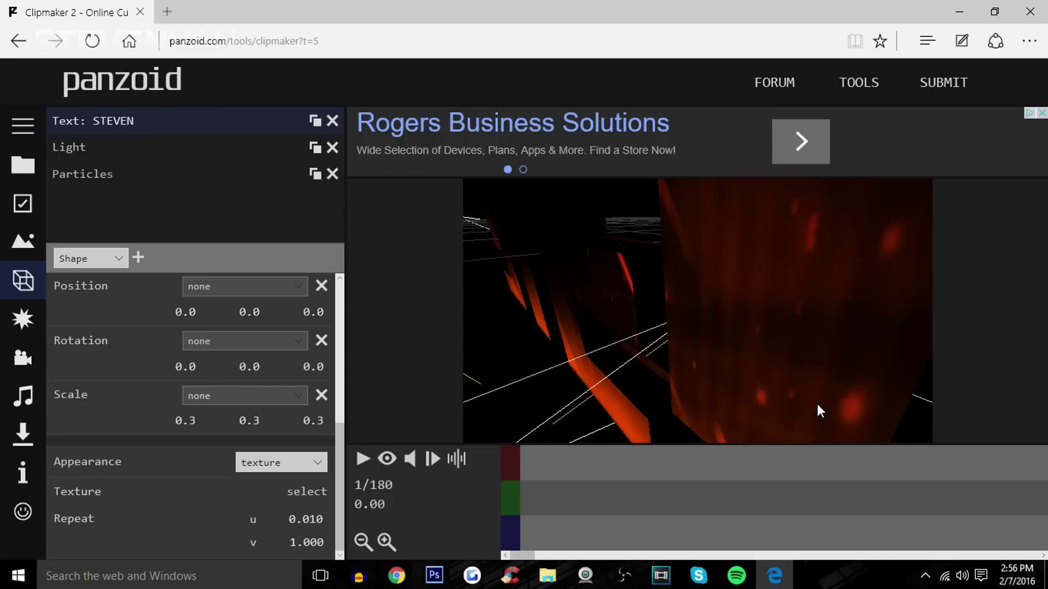
# Step: Check the effects list and the camera Position and Rotation easing options, leaving them unchanged
pyautogui.click(23, 318)
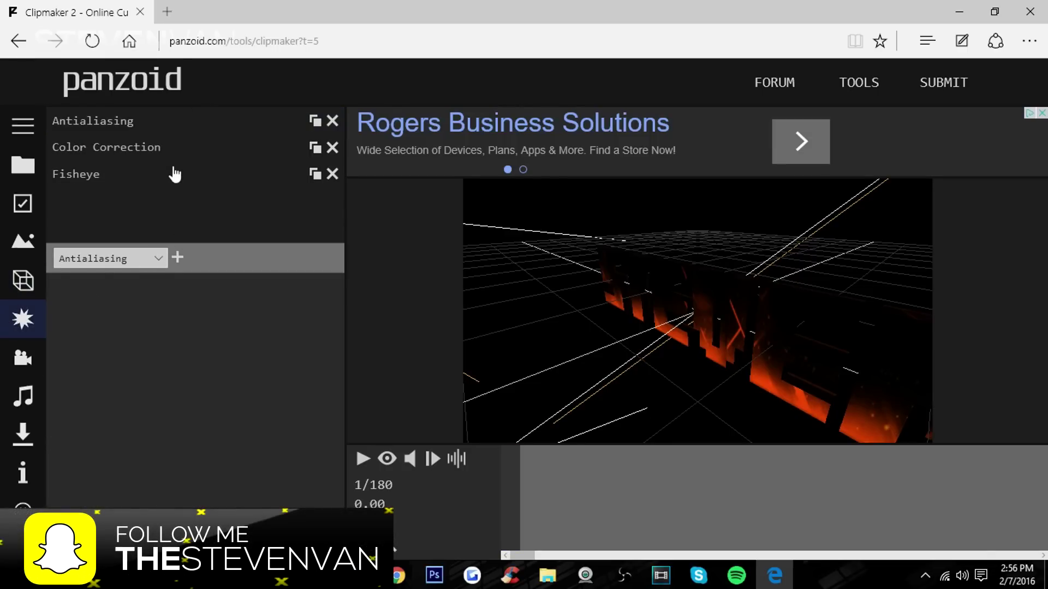
pyautogui.click(22, 357)
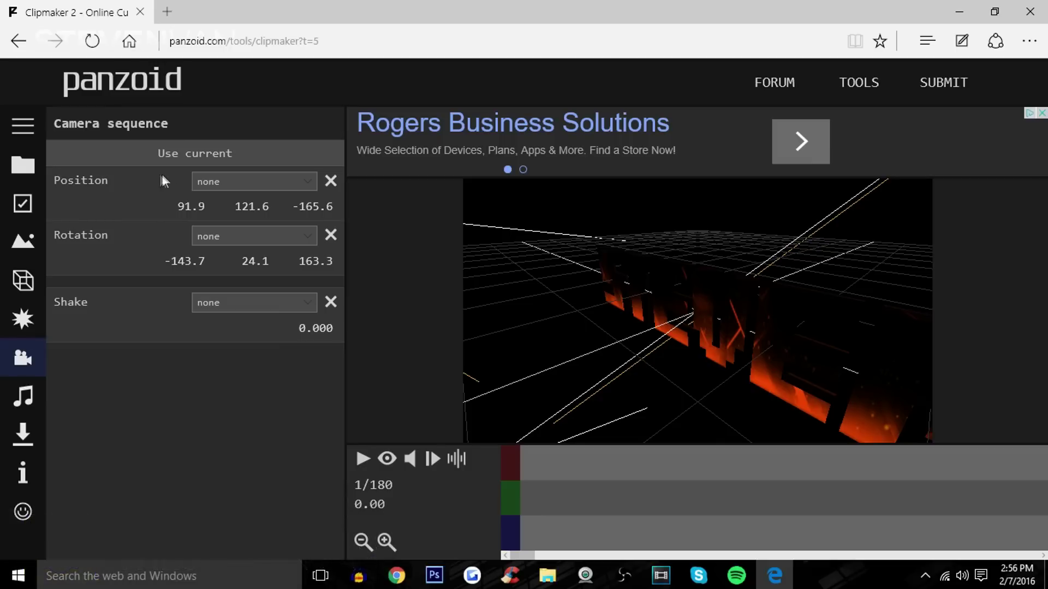
pyautogui.click(194, 182)
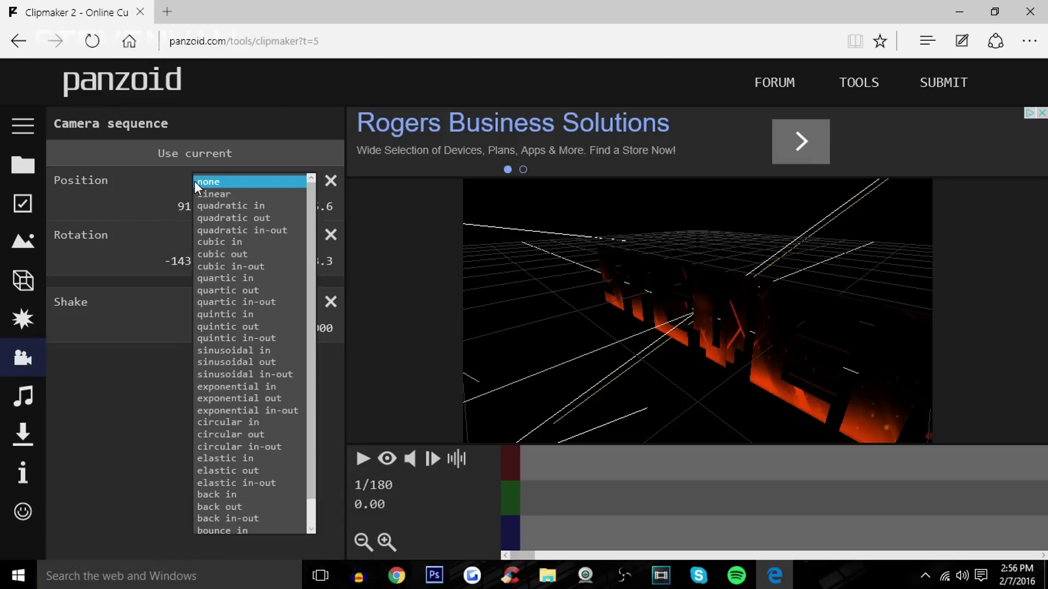
pyautogui.click(194, 181)
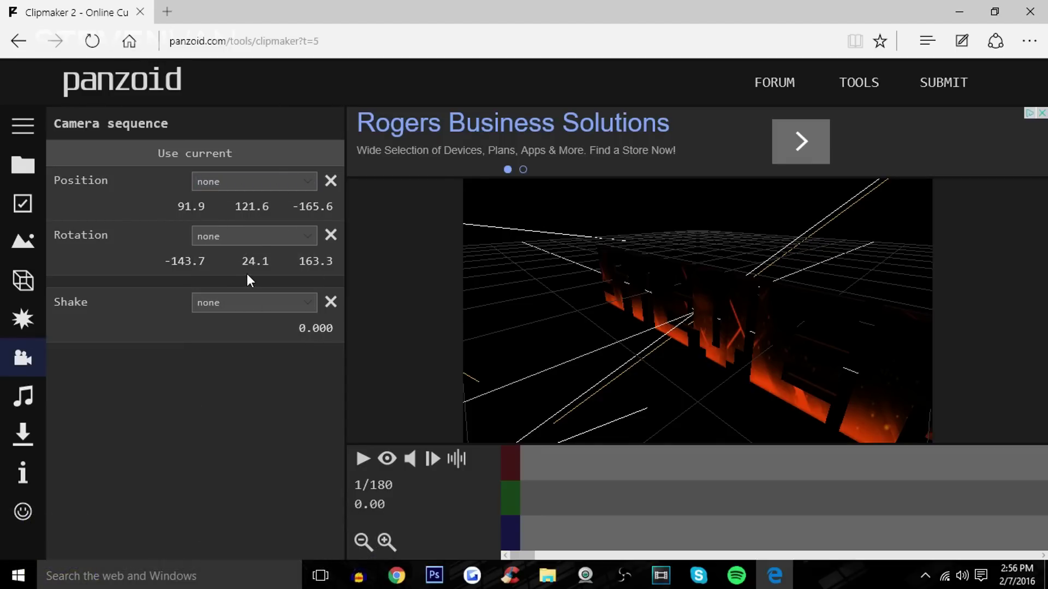
pyautogui.click(293, 240)
pyautogui.click(103, 418)
# Step: Set the soundtrack to Beginnings from the Music folder and preview the clip with it
pyautogui.click(23, 396)
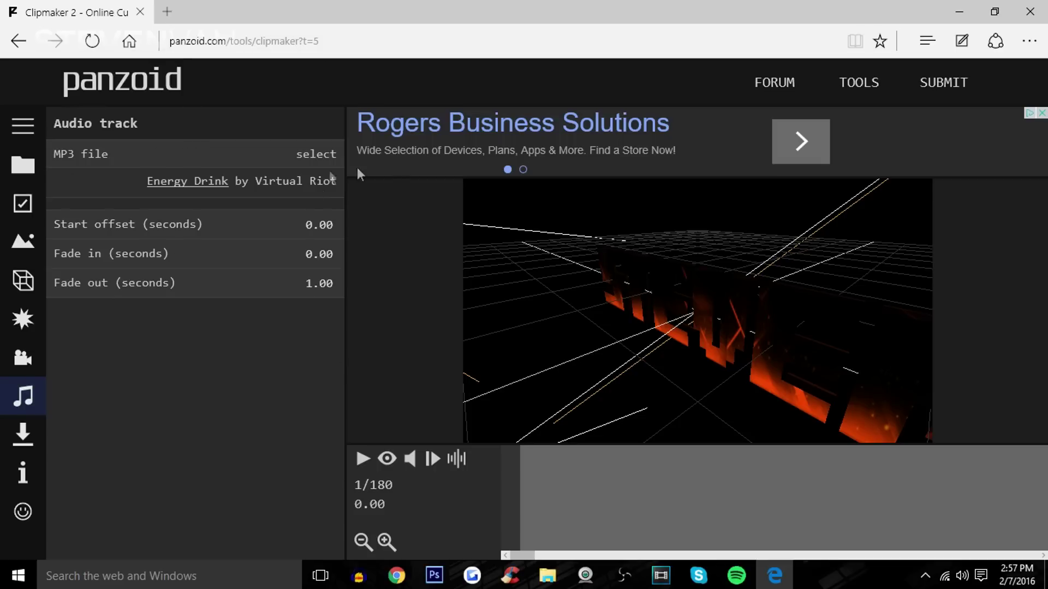
pyautogui.click(319, 159)
pyautogui.click(77, 189)
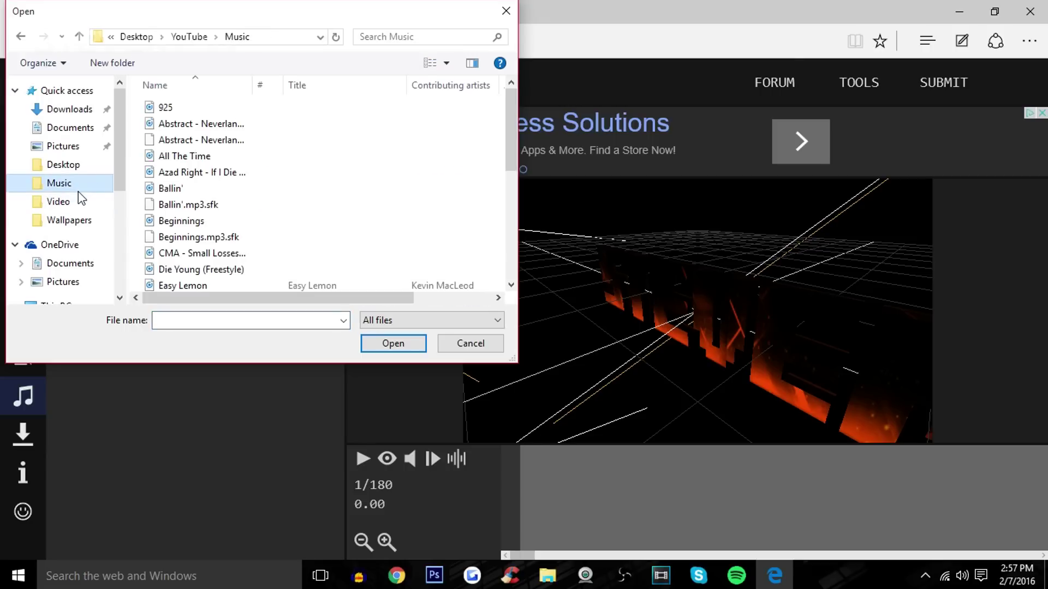
pyautogui.doubleClick(192, 222)
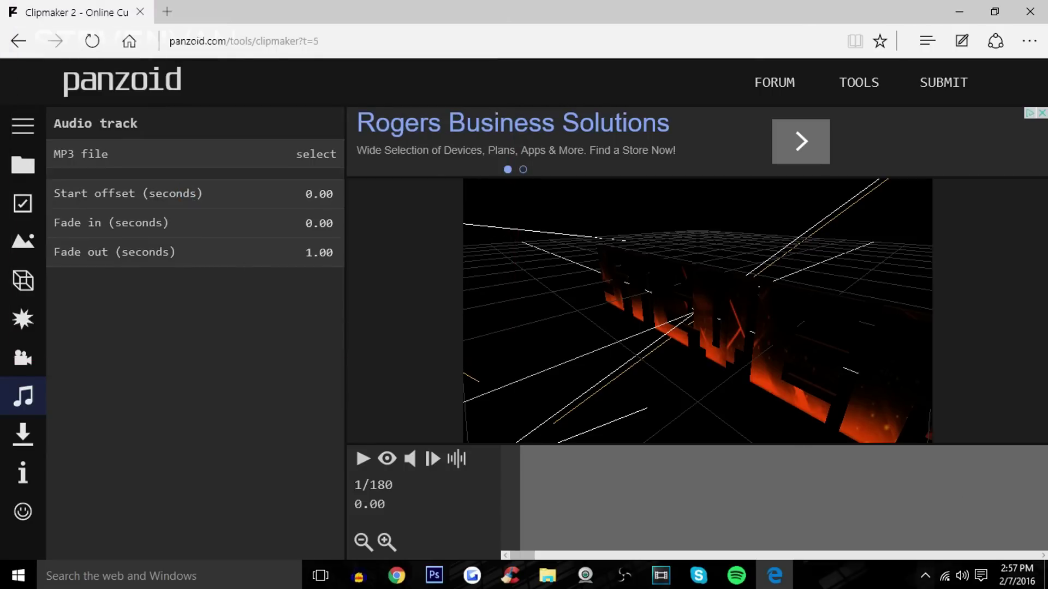
pyautogui.click(363, 461)
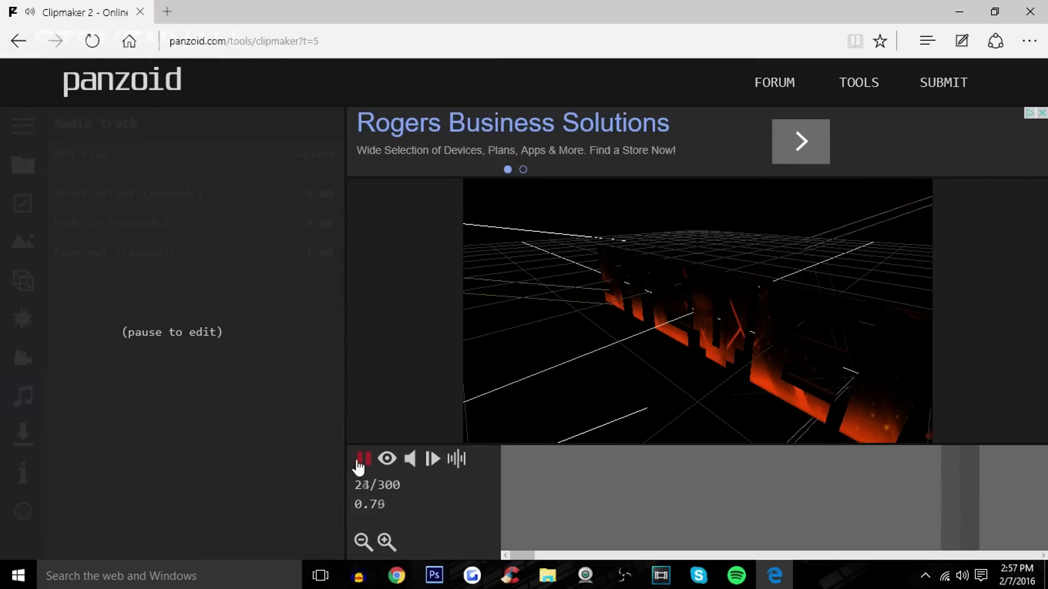
pyautogui.click(359, 460)
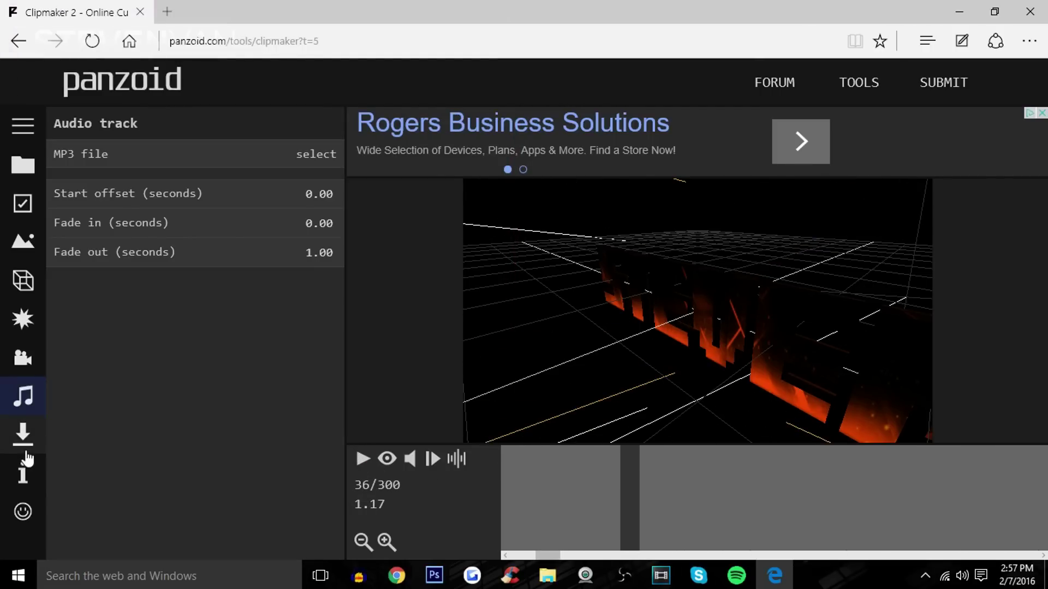
pyautogui.click(22, 434)
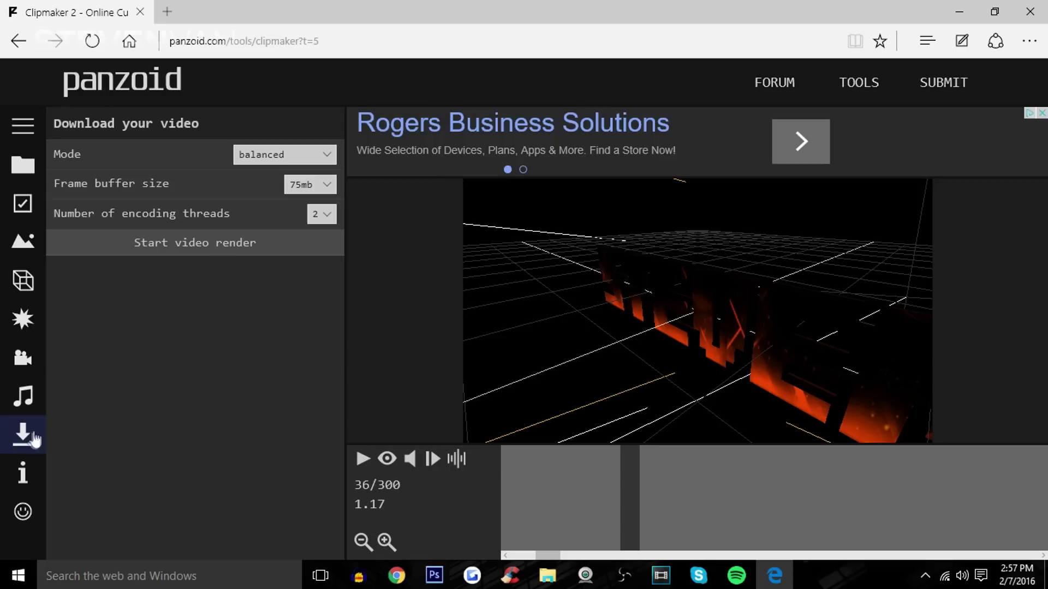
# Step: Set the render mode to best quality and start rendering the video
pyautogui.click(241, 154)
pyautogui.click(262, 165)
pyautogui.click(283, 155)
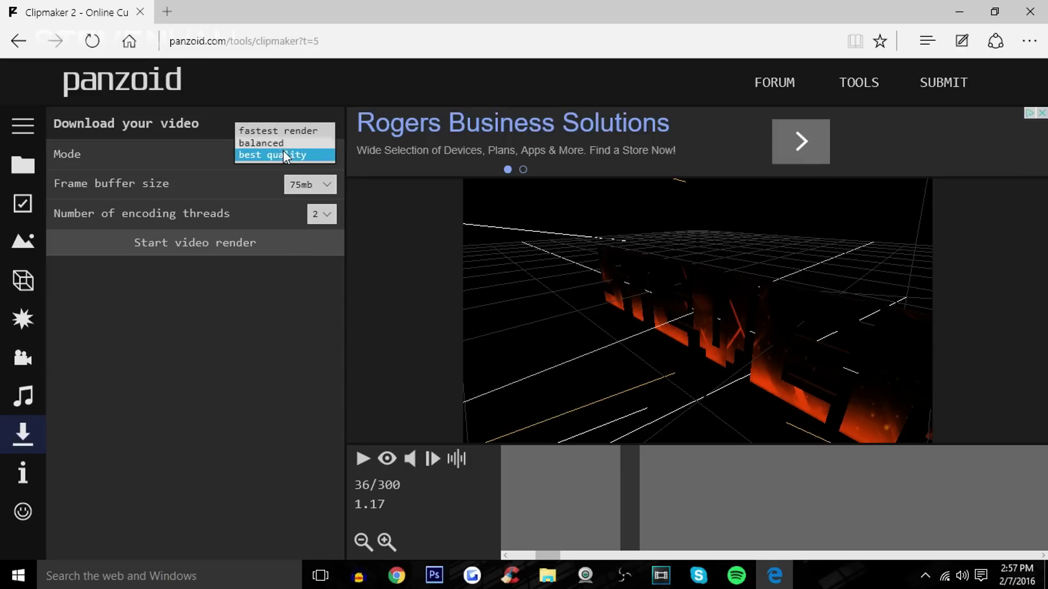
pyautogui.click(283, 151)
pyautogui.click(322, 79)
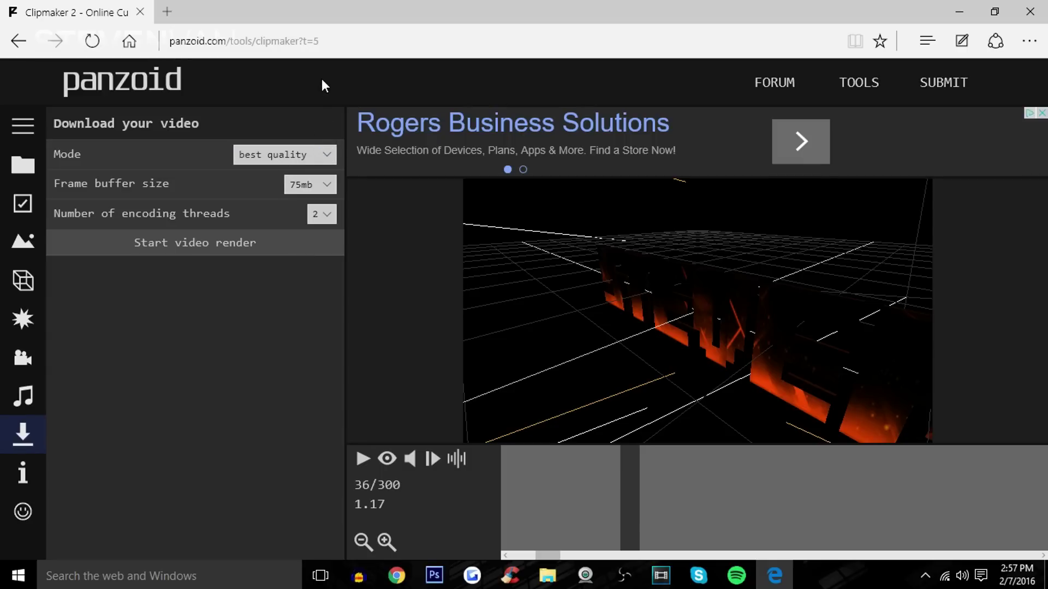
pyautogui.click(286, 243)
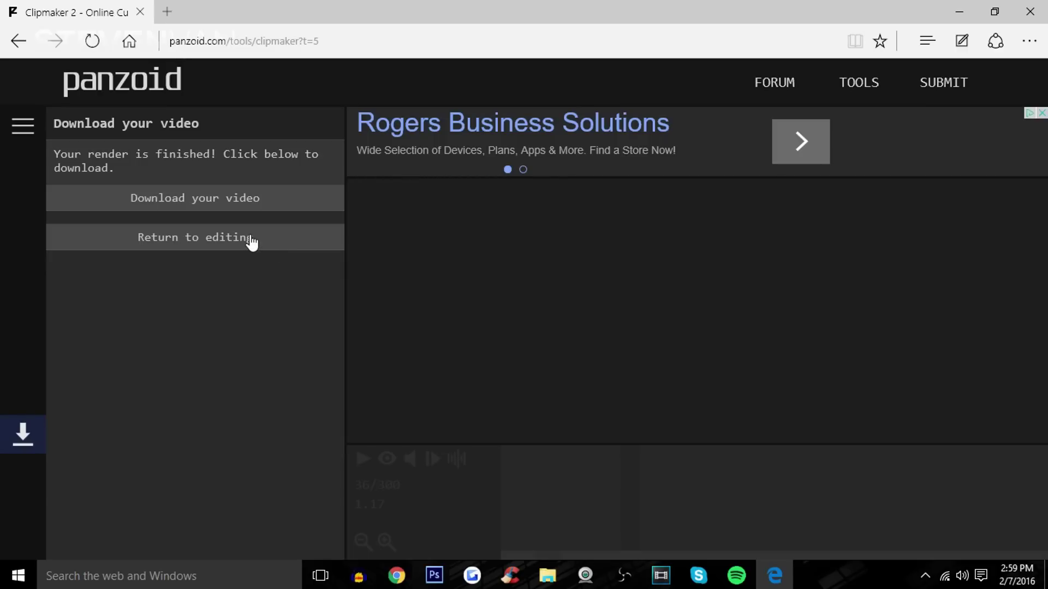
# Step: Download the rendered clipmaker (3).mp4 and open it in Movies & TV
pyautogui.click(244, 202)
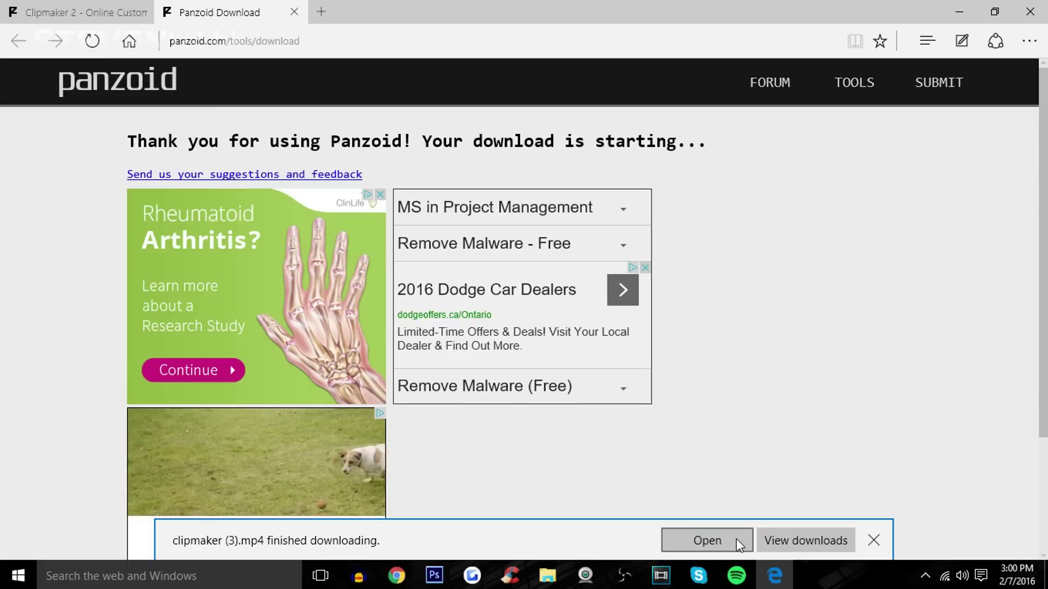
pyautogui.click(736, 539)
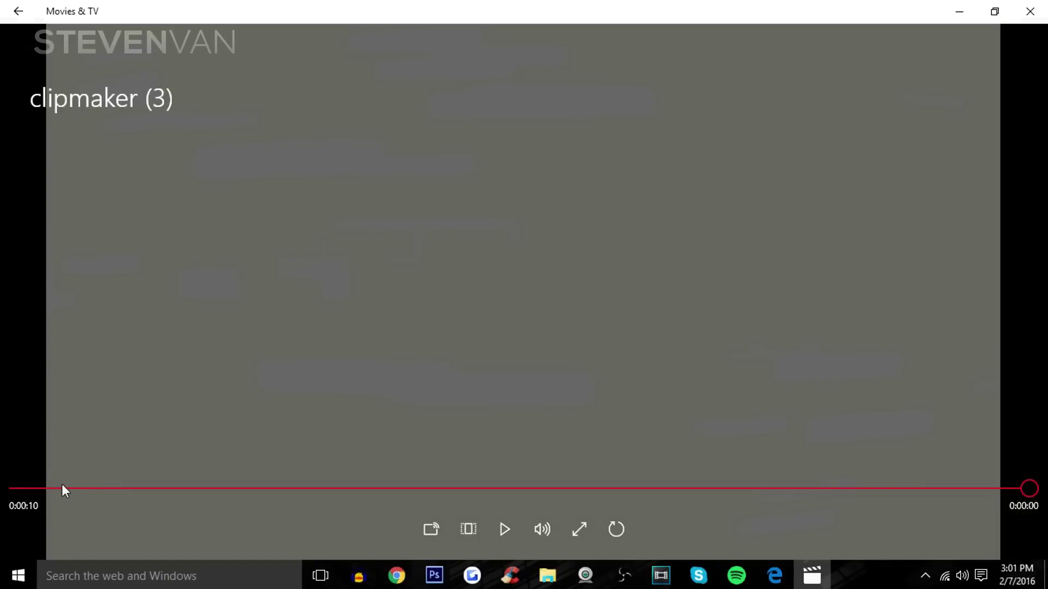
pyautogui.click(61, 488)
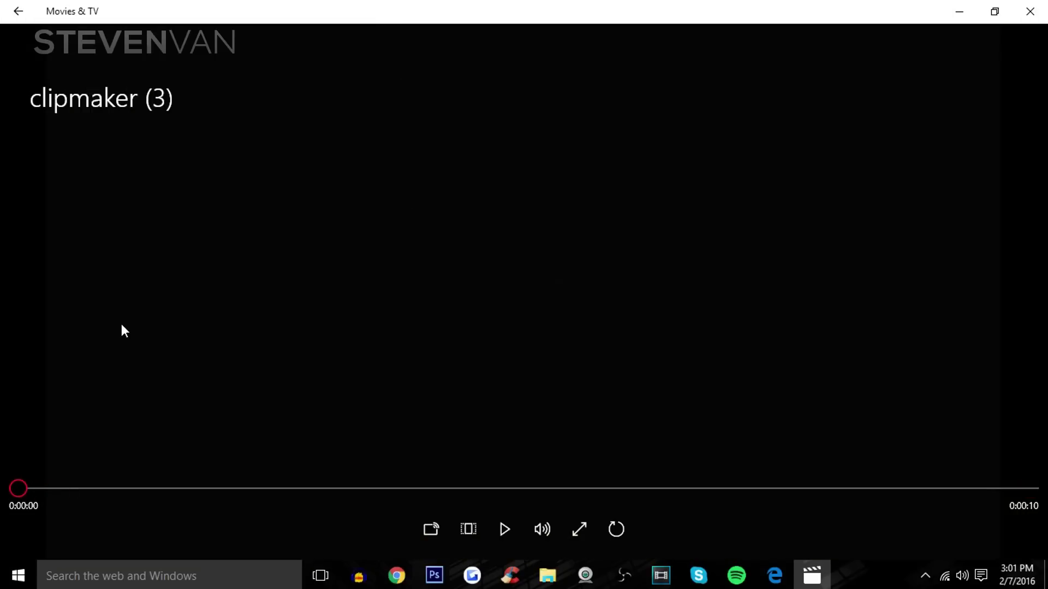